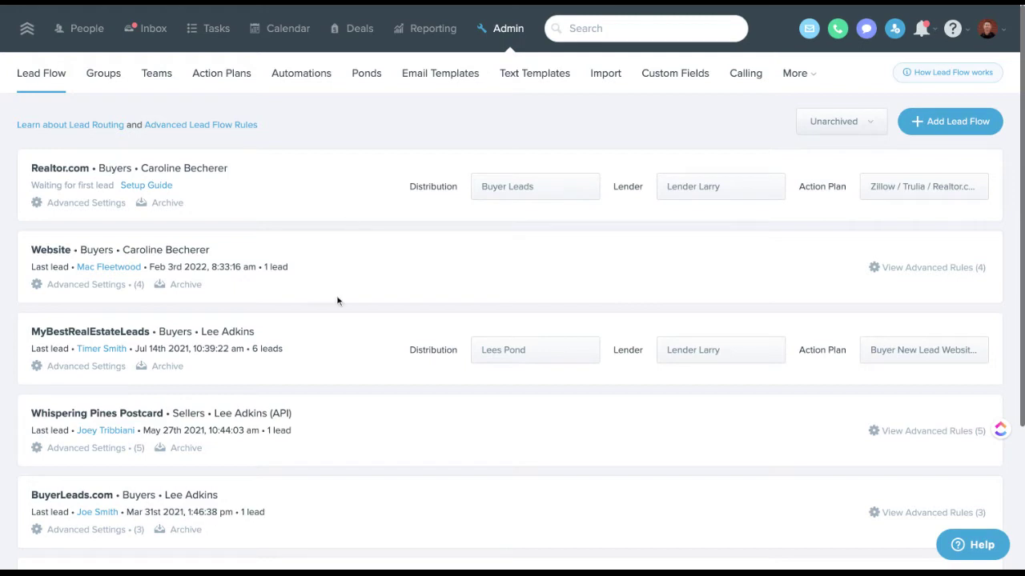
- Review the lead flow list, open the Website lead flow's advanced rules, and examine their conditions, distributions, action plans and default rule
{"action": "scroll", "coordinate": [337, 301], "scroll_direction": "down", "scroll_amount": 1}
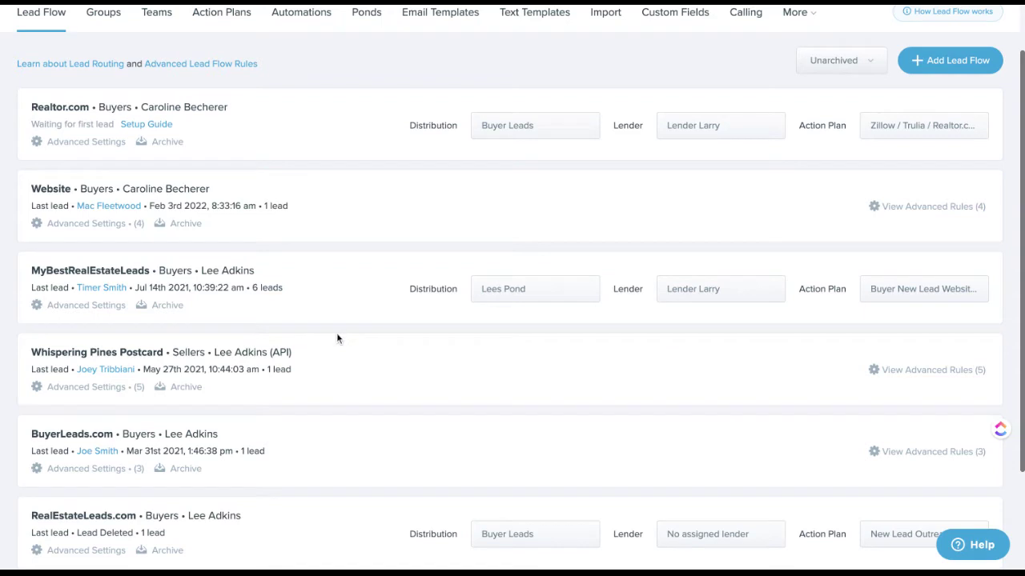
{"action": "scroll", "coordinate": [369, 229], "scroll_direction": "down", "scroll_amount": 2}
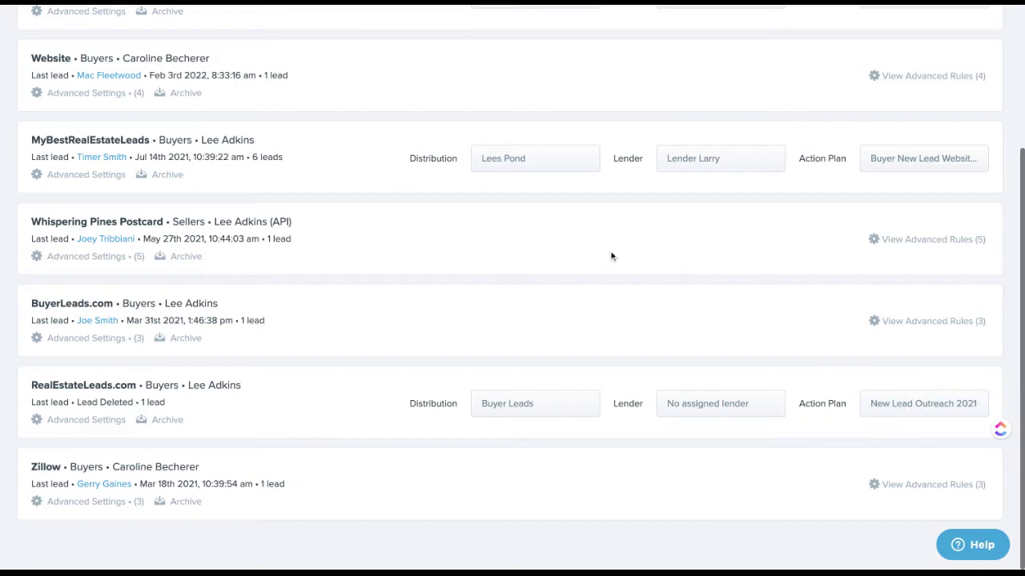
{"action": "scroll", "coordinate": [377, 272], "scroll_direction": "up", "scroll_amount": 5}
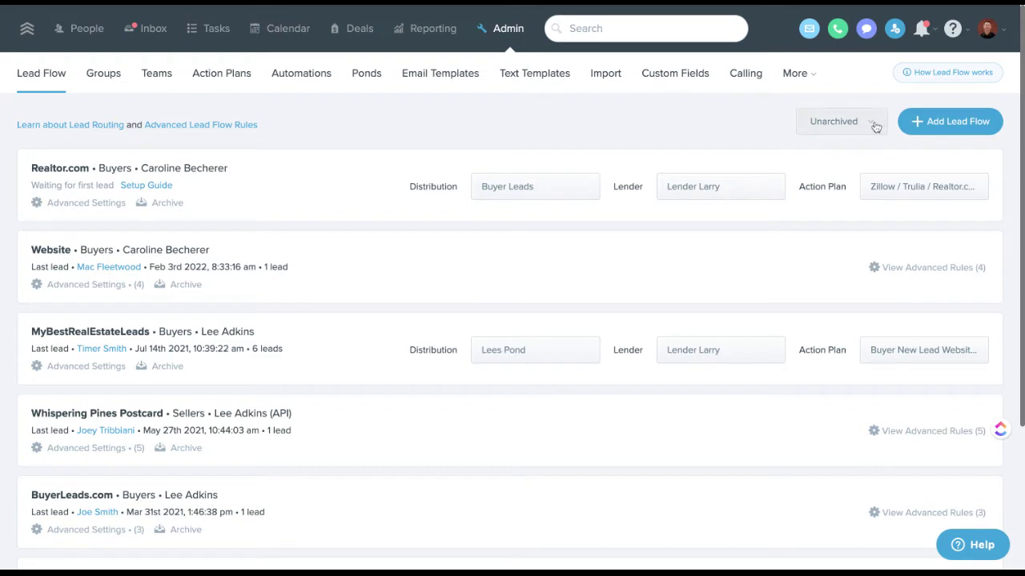
{"action": "left_click", "coordinate": [87, 290]}
{"action": "scroll", "coordinate": [114, 289], "scroll_direction": "down", "scroll_amount": 3}
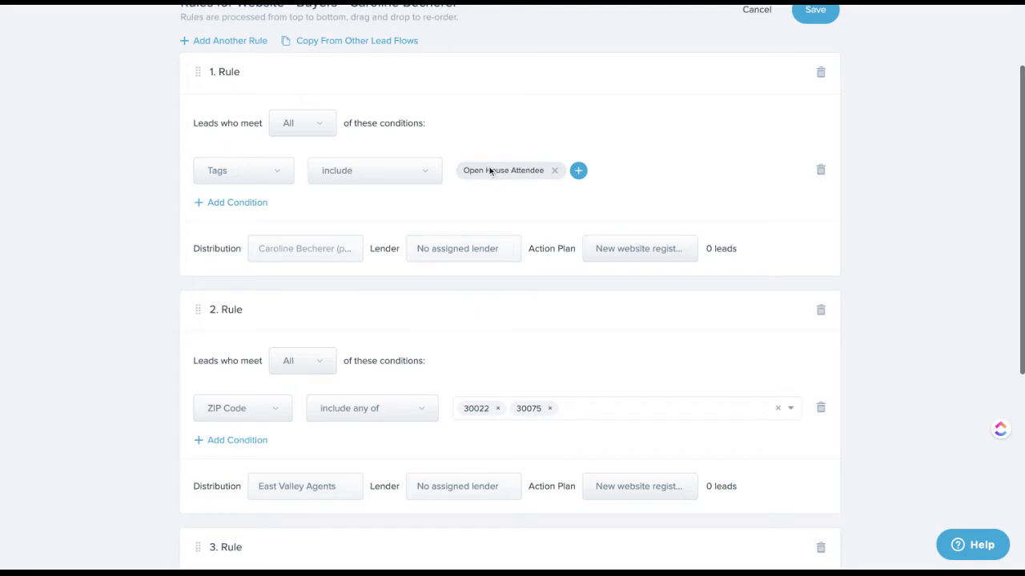
{"action": "scroll", "coordinate": [490, 170], "scroll_direction": "down", "scroll_amount": 3}
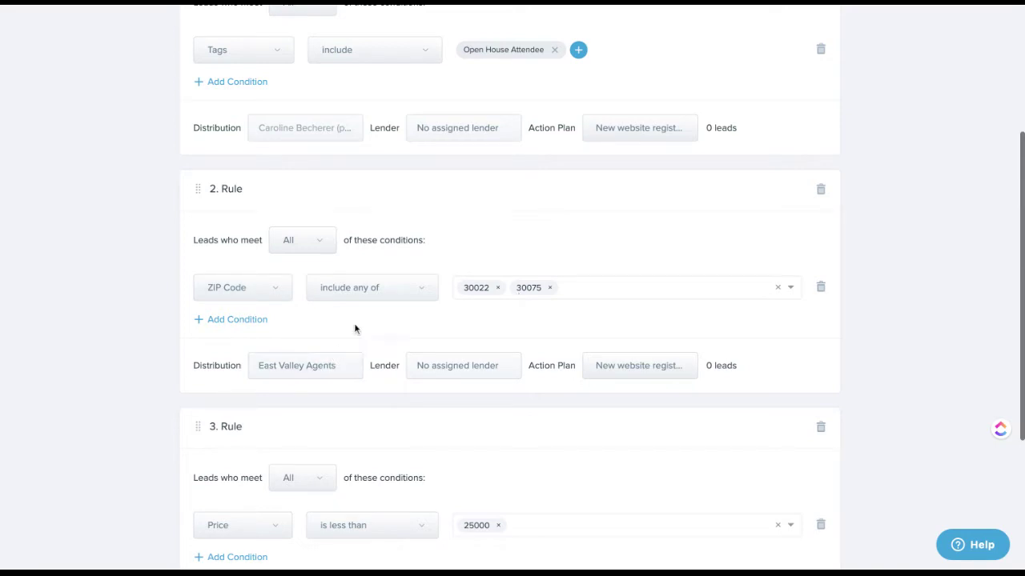
{"action": "left_click", "coordinate": [270, 289]}
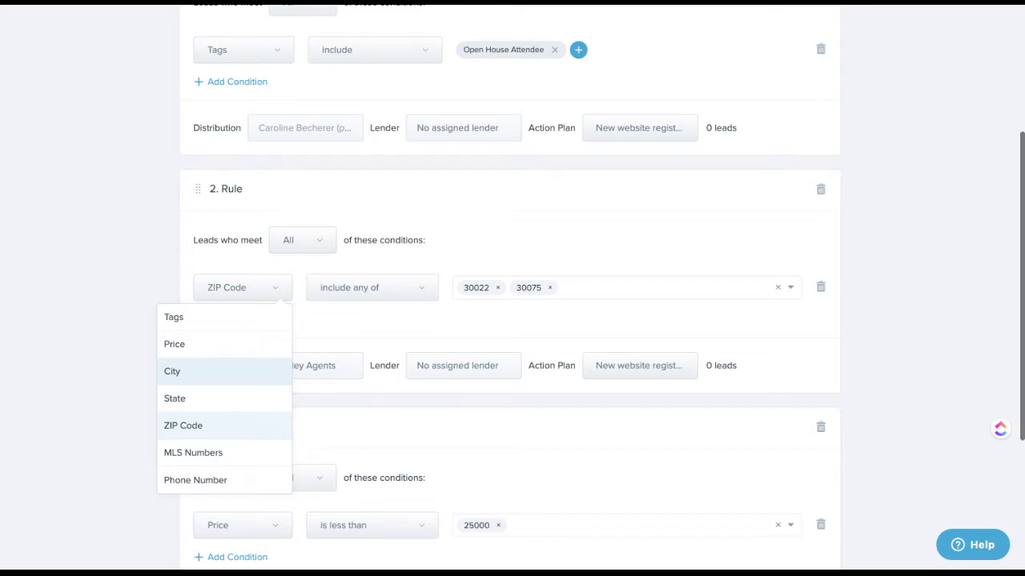
{"action": "left_click", "coordinate": [327, 328]}
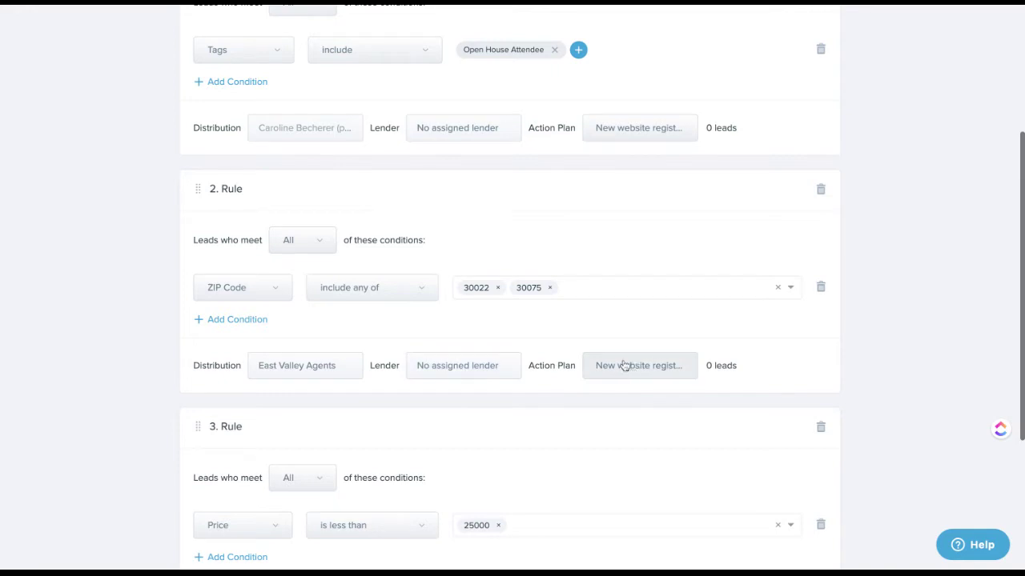
{"action": "scroll", "coordinate": [460, 331], "scroll_direction": "down", "scroll_amount": 3}
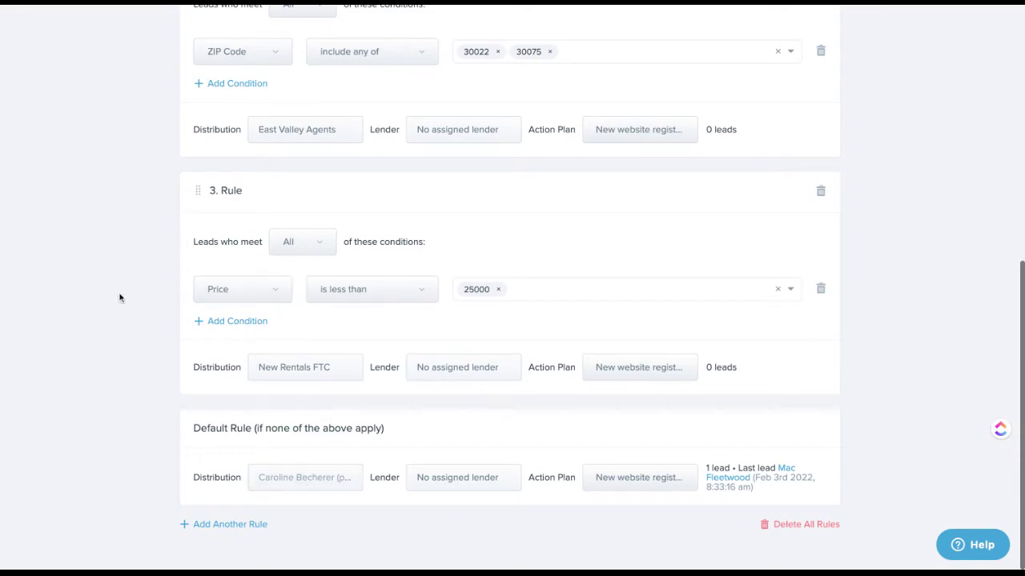
{"action": "scroll", "coordinate": [120, 298], "scroll_direction": "up", "scroll_amount": 10}
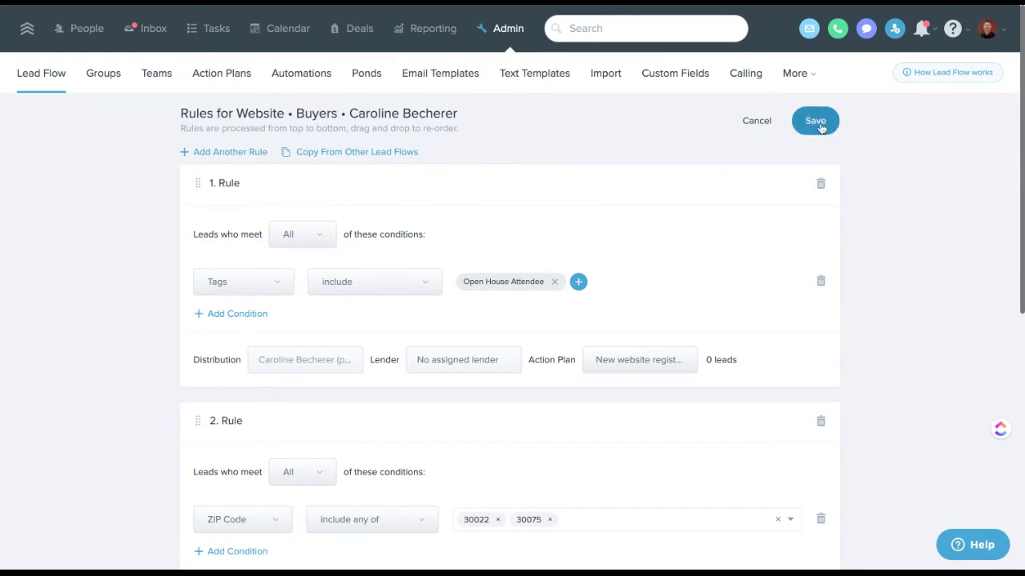
- Check the condition types available for the ZIP Code rule, and save the Website lead flow's rules
{"action": "scroll", "coordinate": [526, 162], "scroll_direction": "down", "scroll_amount": 4}
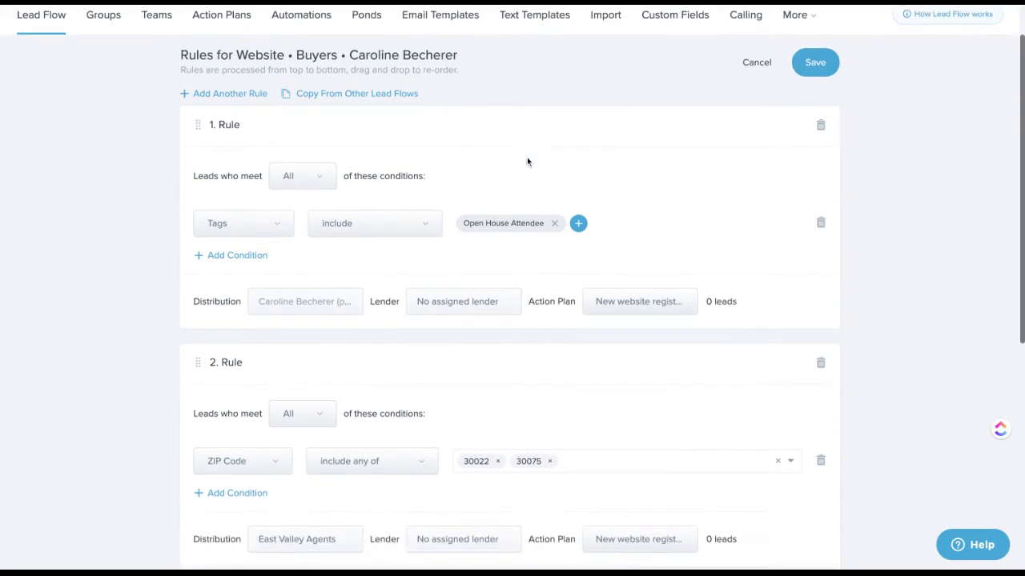
{"action": "scroll", "coordinate": [393, 141], "scroll_direction": "down", "scroll_amount": 2}
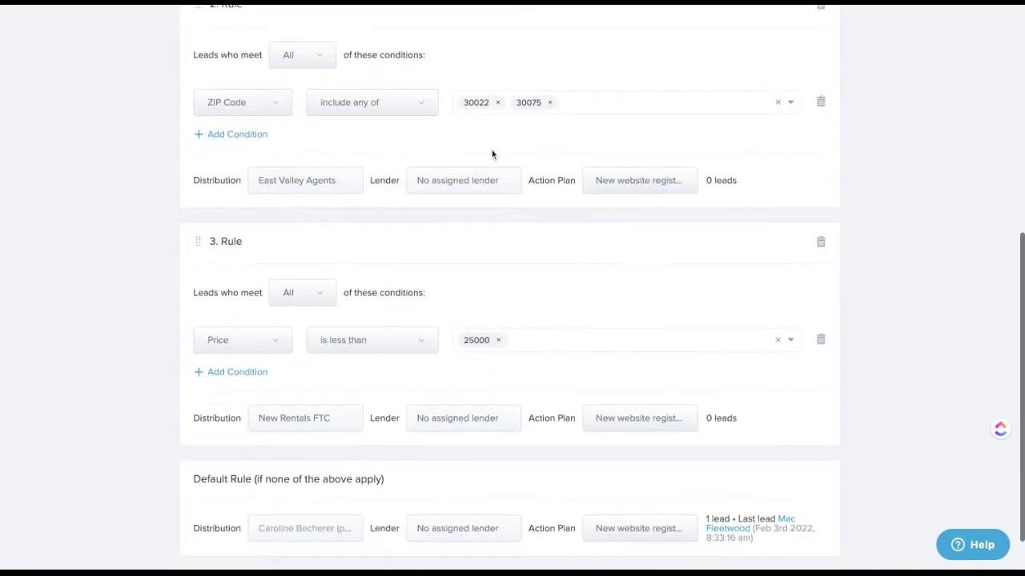
{"action": "left_click", "coordinate": [267, 105]}
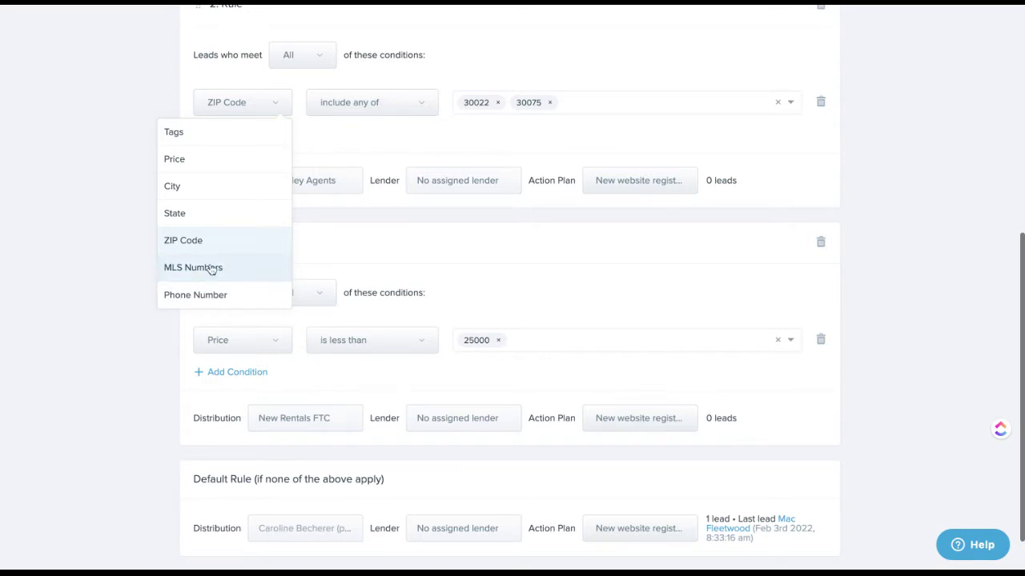
{"action": "left_click", "coordinate": [87, 209]}
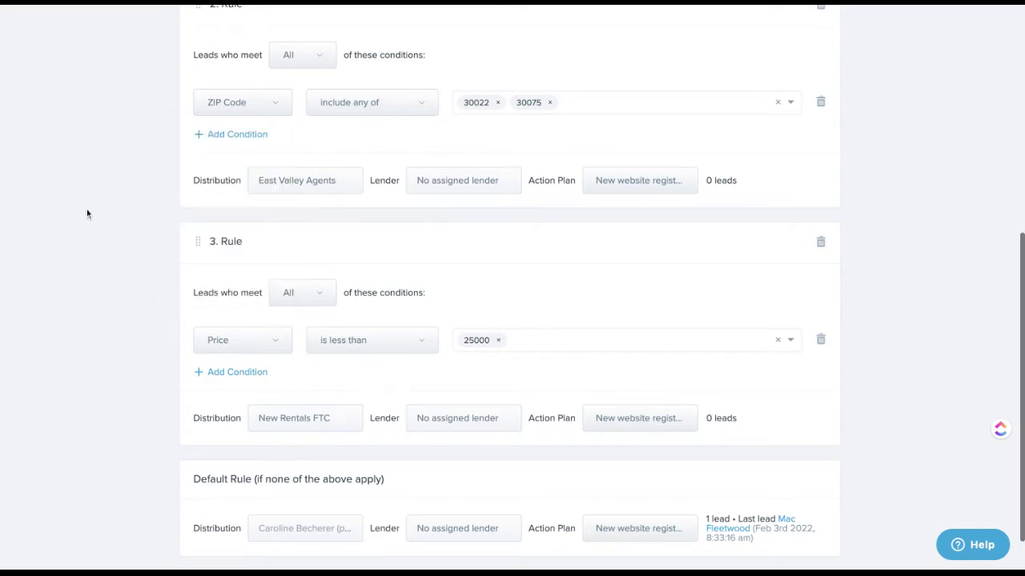
{"action": "scroll", "coordinate": [131, 245], "scroll_direction": "down", "scroll_amount": 1}
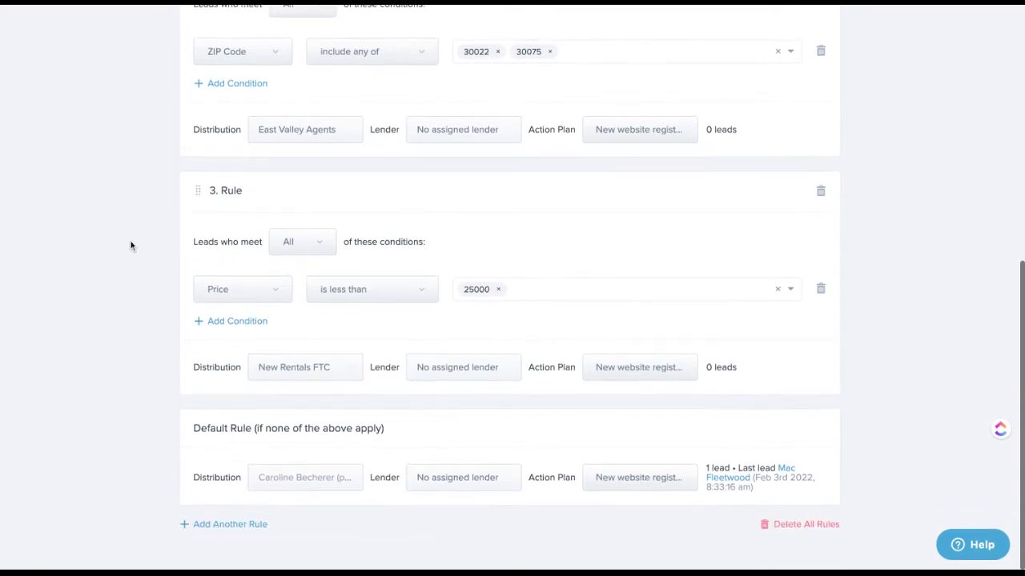
{"action": "scroll", "coordinate": [131, 246], "scroll_direction": "up", "scroll_amount": 7}
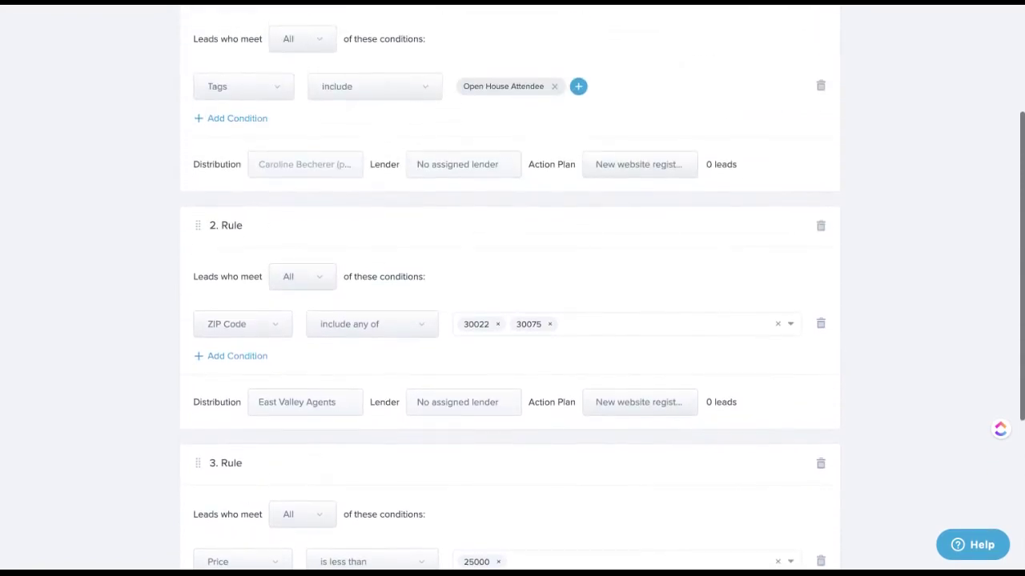
{"action": "scroll", "coordinate": [130, 246], "scroll_direction": "up", "scroll_amount": 2}
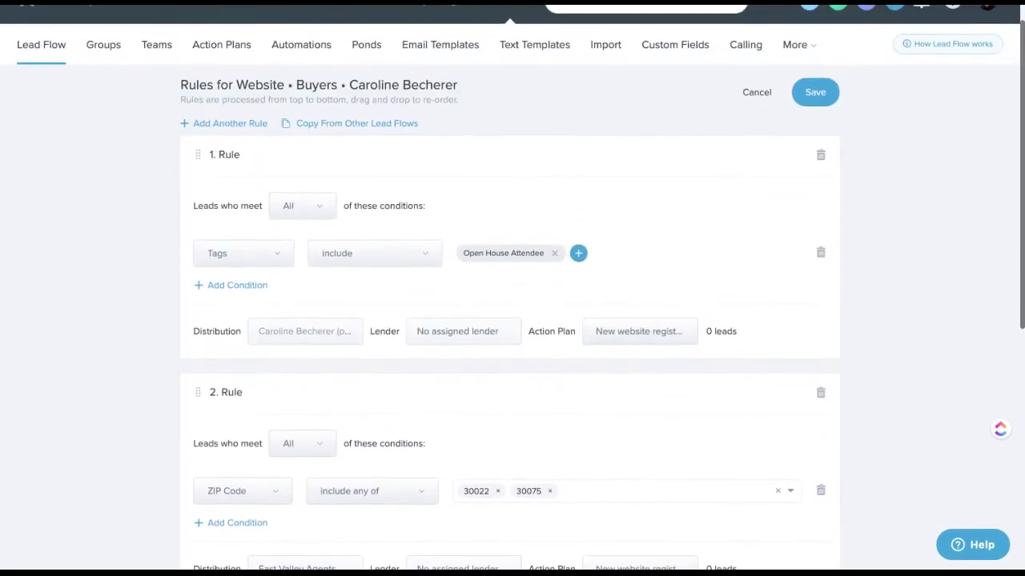
{"action": "left_click", "coordinate": [822, 97]}
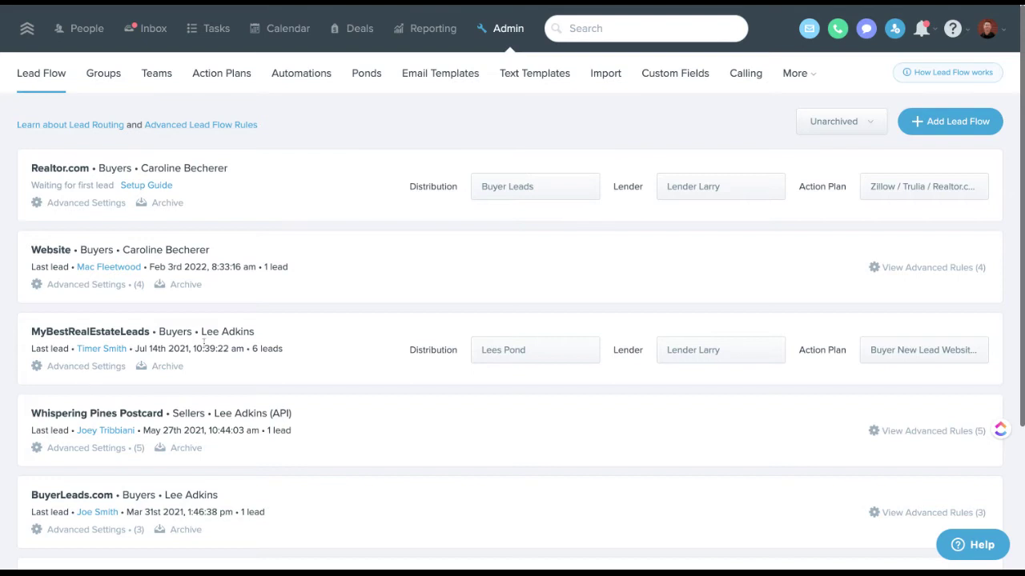
- Copy Rule #2 and Rule #3 from the Website lead flow into the MyBestRealEstateLeads advanced rules
{"action": "left_click", "coordinate": [90, 366]}
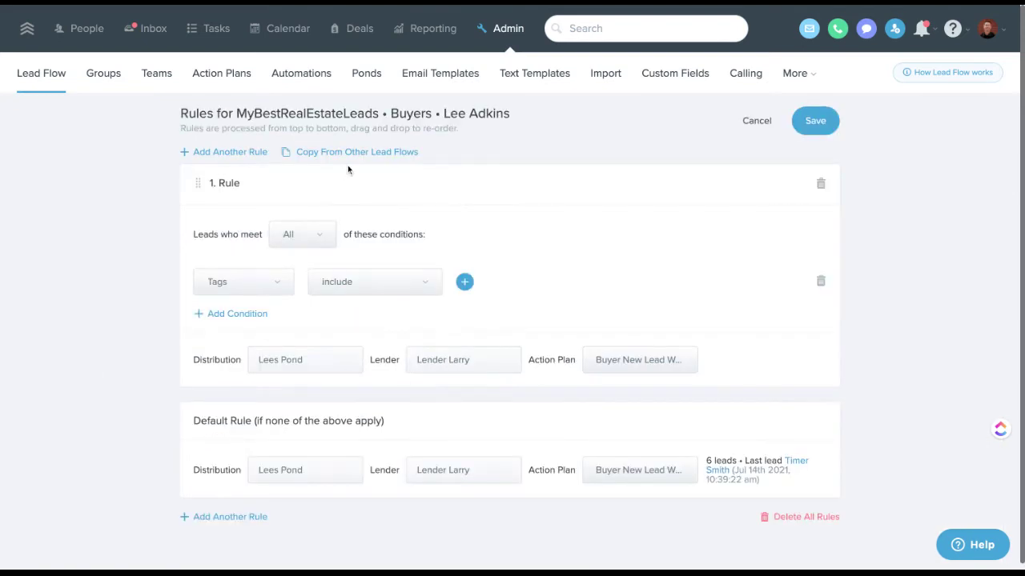
{"action": "left_click", "coordinate": [396, 155]}
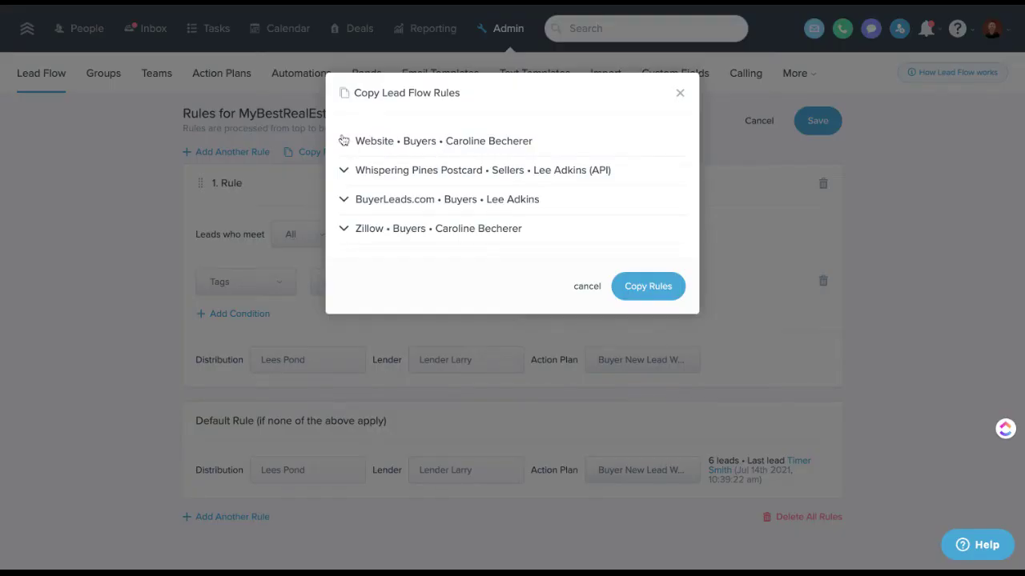
{"action": "left_click", "coordinate": [345, 142]}
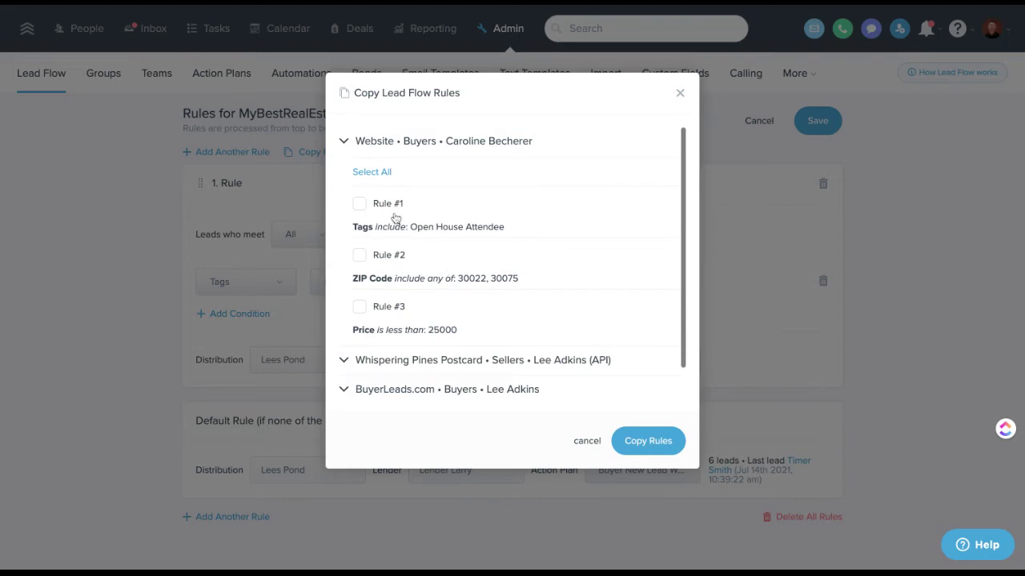
{"action": "left_click", "coordinate": [360, 255]}
{"action": "left_click", "coordinate": [360, 307]}
{"action": "left_click", "coordinate": [630, 439]}
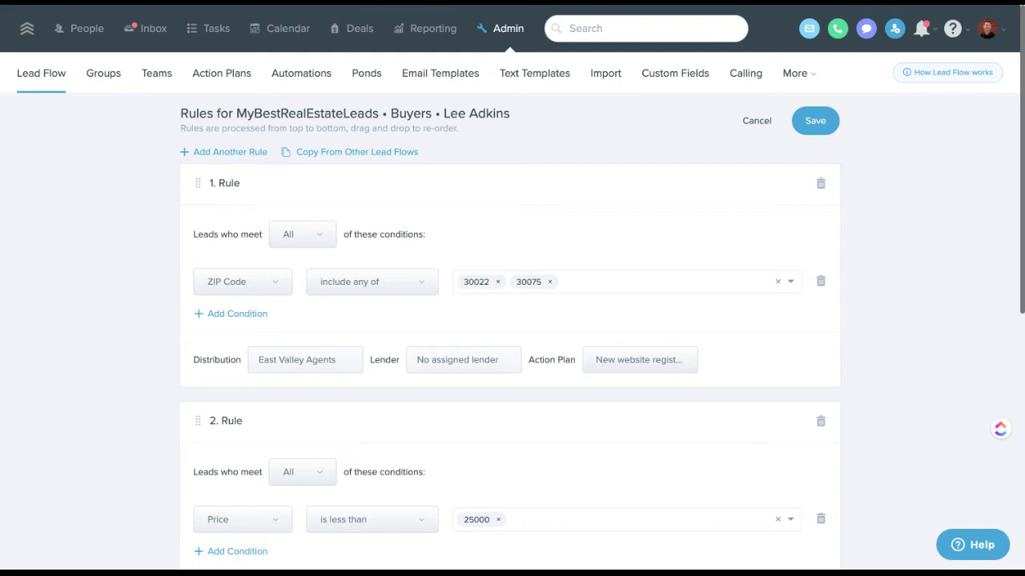
- Look over the copied rules and discard the changes to the MyBestRealEstateLeads lead flow
{"action": "scroll", "coordinate": [172, 270], "scroll_direction": "down", "scroll_amount": 4}
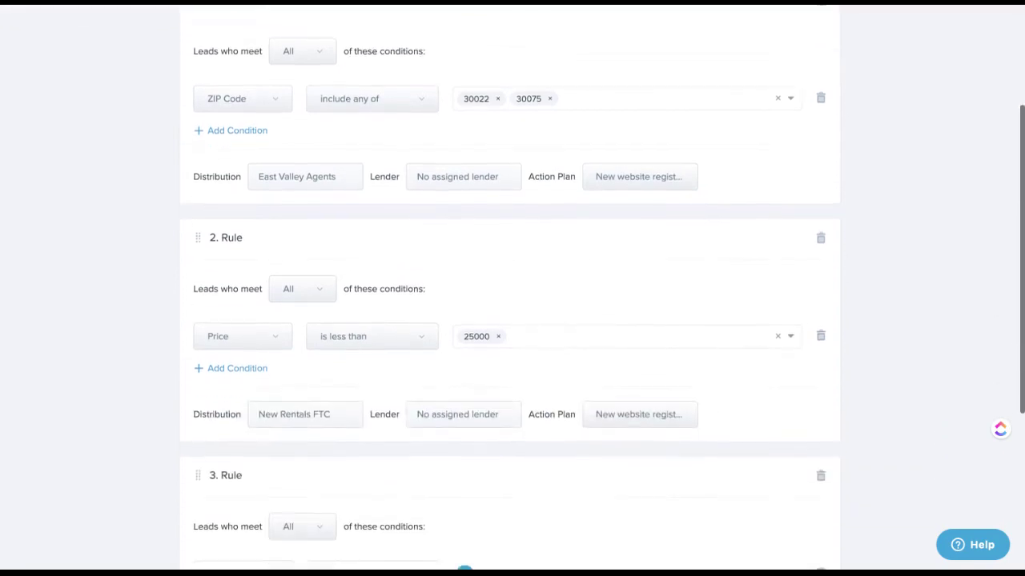
{"action": "scroll", "coordinate": [171, 270], "scroll_direction": "up", "scroll_amount": 4}
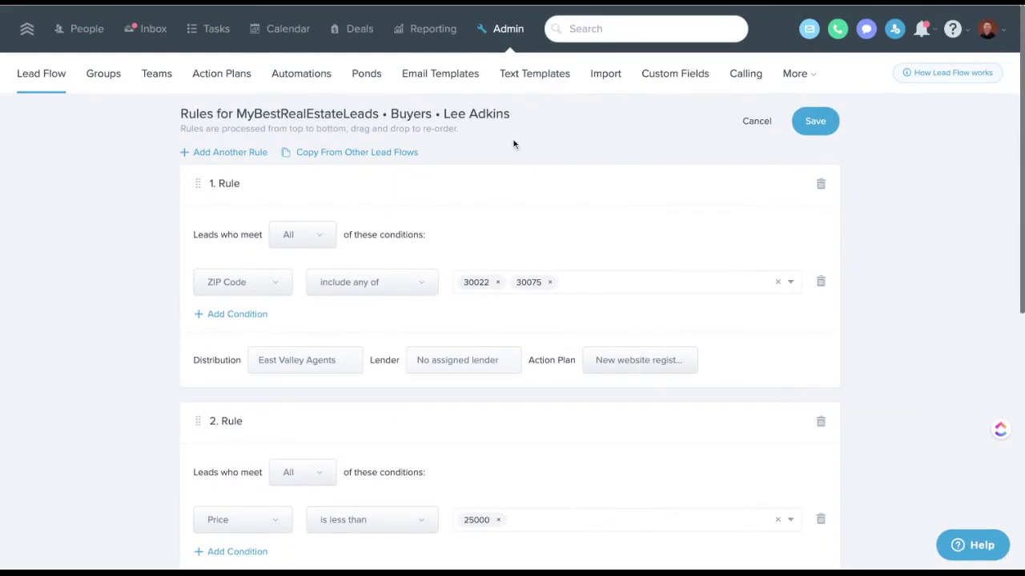
{"action": "left_click", "coordinate": [757, 121]}
- Open the Zillow lead flow's advanced settings and examine its phone number, tag and default rules
{"action": "scroll", "coordinate": [293, 245], "scroll_direction": "down", "scroll_amount": 1}
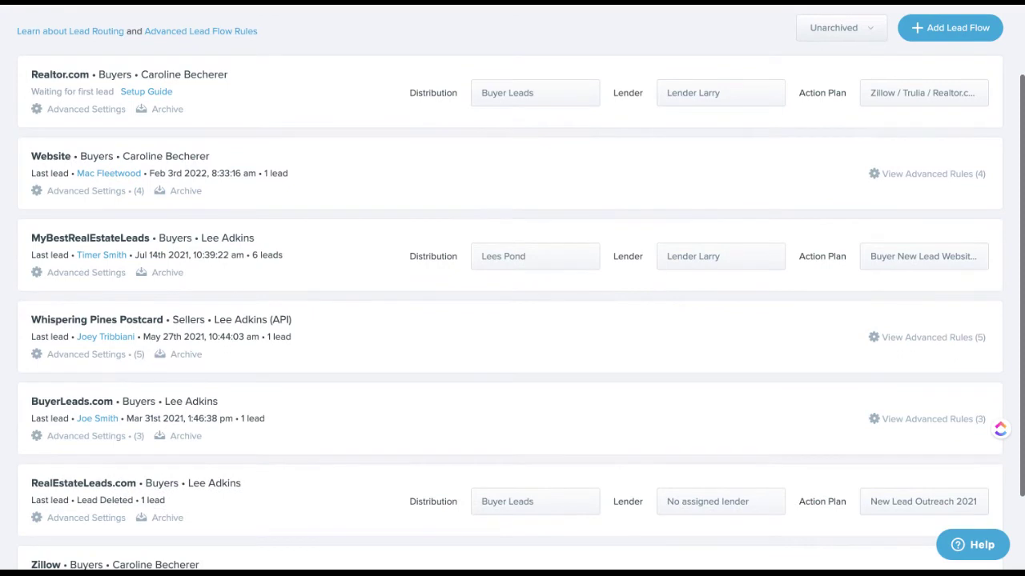
{"action": "scroll", "coordinate": [146, 462], "scroll_direction": "down", "scroll_amount": 2}
{"action": "left_click", "coordinate": [102, 504]}
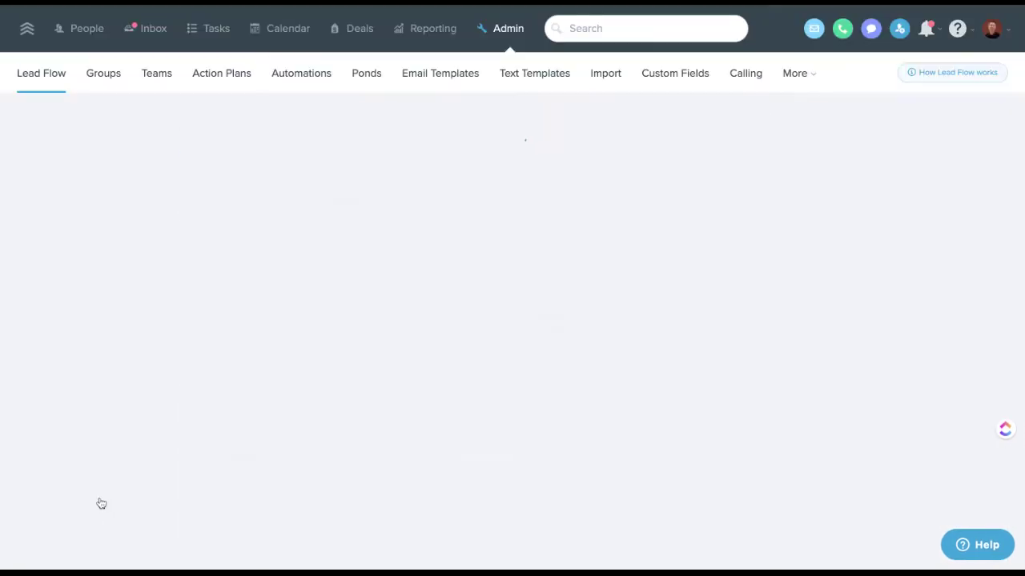
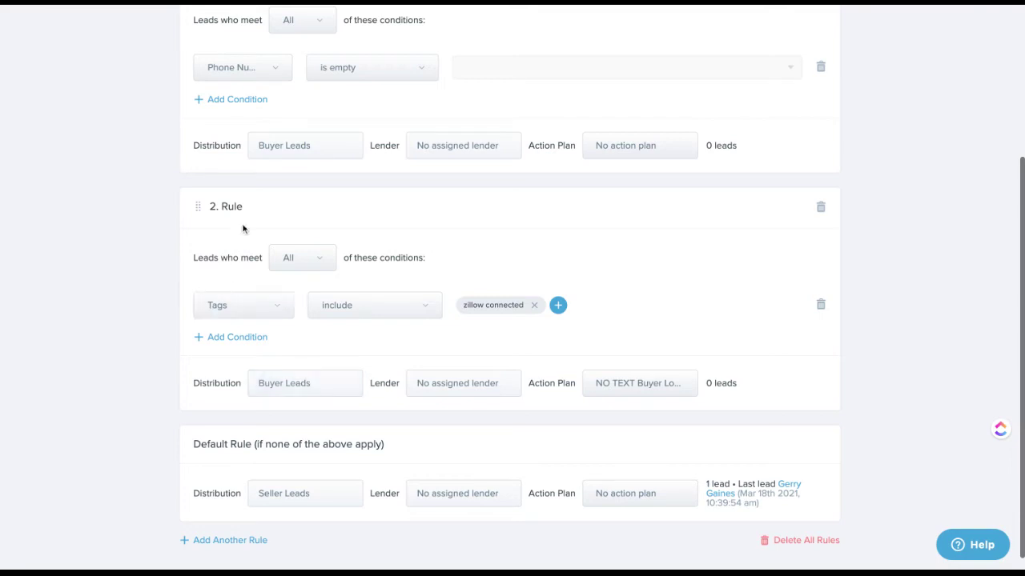
{"action": "scroll", "coordinate": [266, 213], "scroll_direction": "up", "scroll_amount": 5}
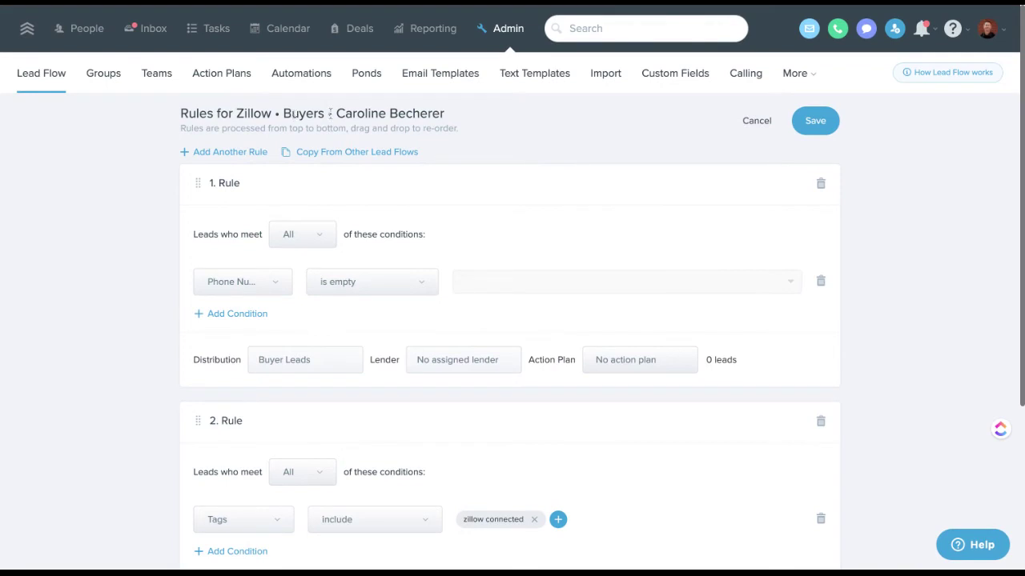
{"action": "scroll", "coordinate": [142, 254], "scroll_direction": "down", "scroll_amount": 1}
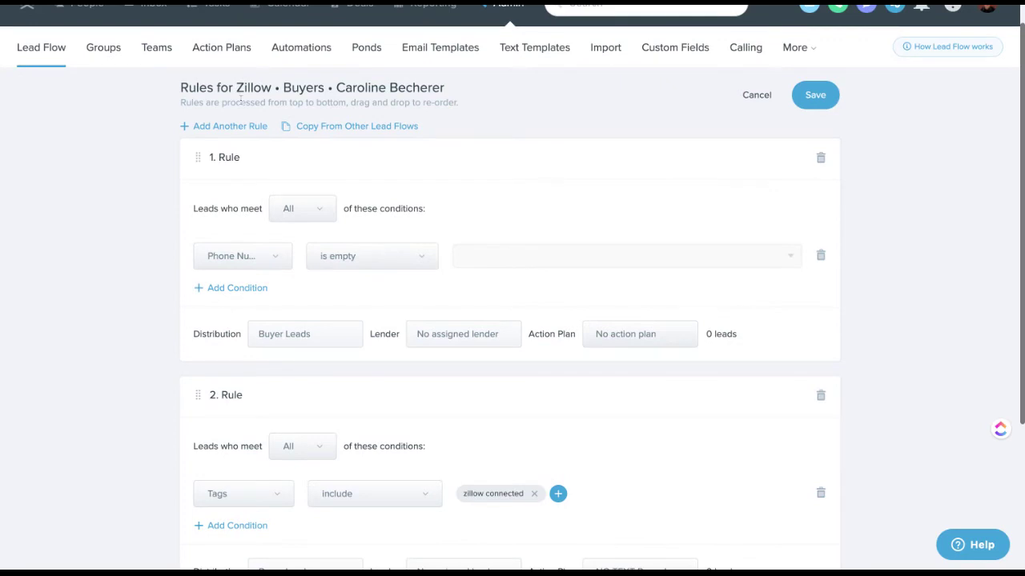
{"action": "scroll", "coordinate": [103, 295], "scroll_direction": "down", "scroll_amount": 4}
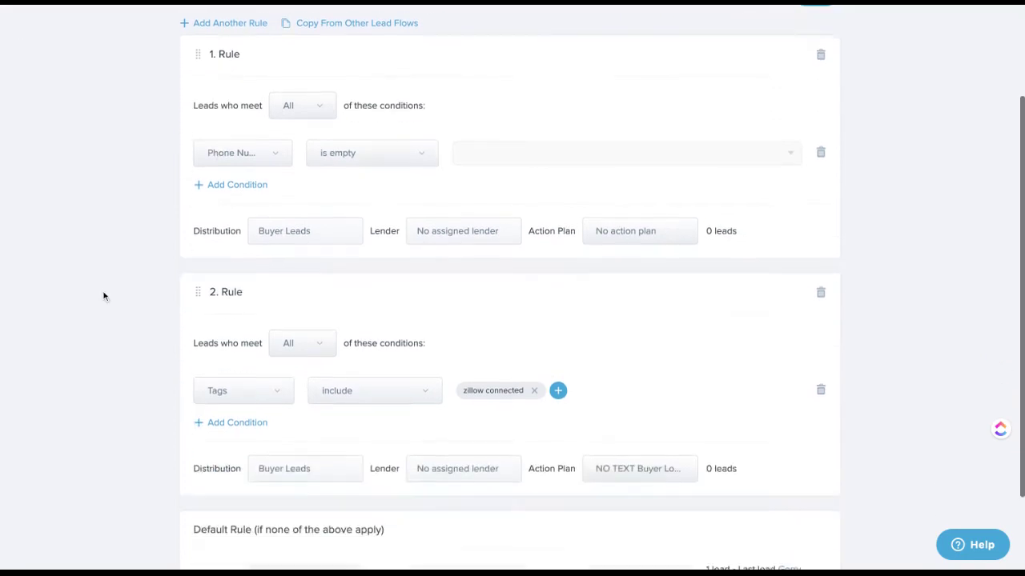
{"action": "scroll", "coordinate": [103, 296], "scroll_direction": "up", "scroll_amount": 5}
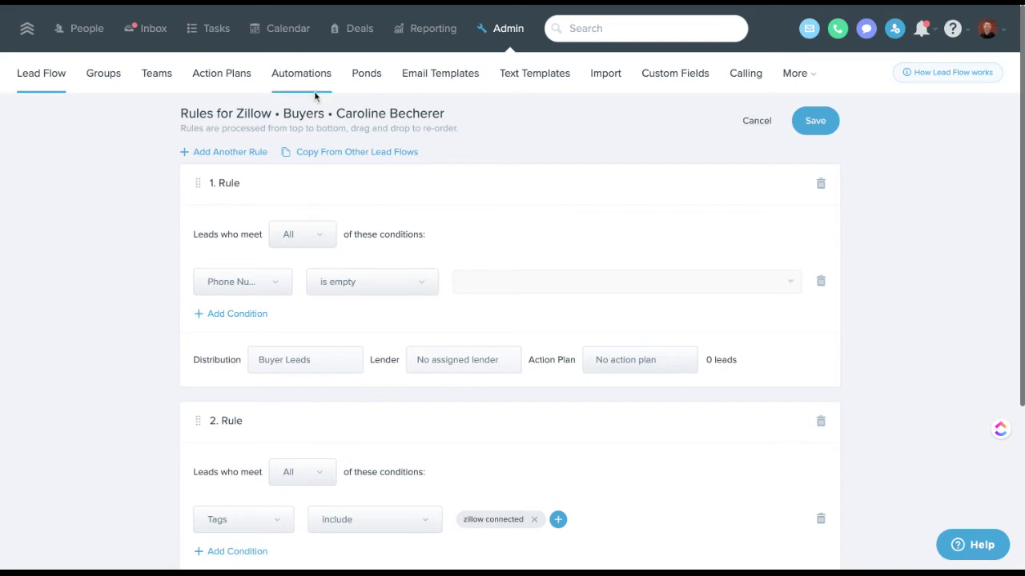
- Open the New Rentals FTC group for editing and check its agents, First to Claim distribution and claim time limit
{"action": "left_click", "coordinate": [99, 77]}
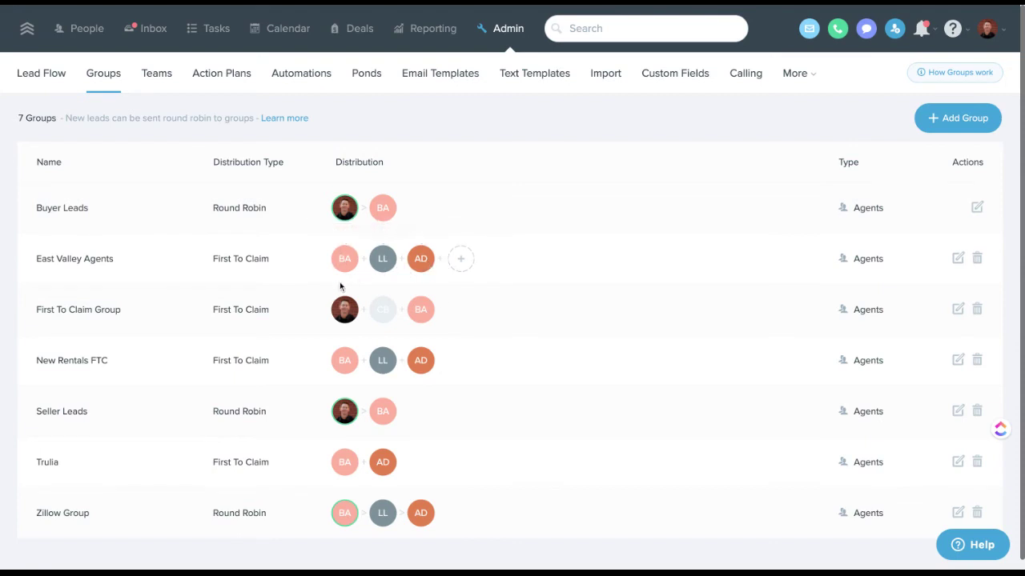
{"action": "left_click", "coordinate": [957, 360]}
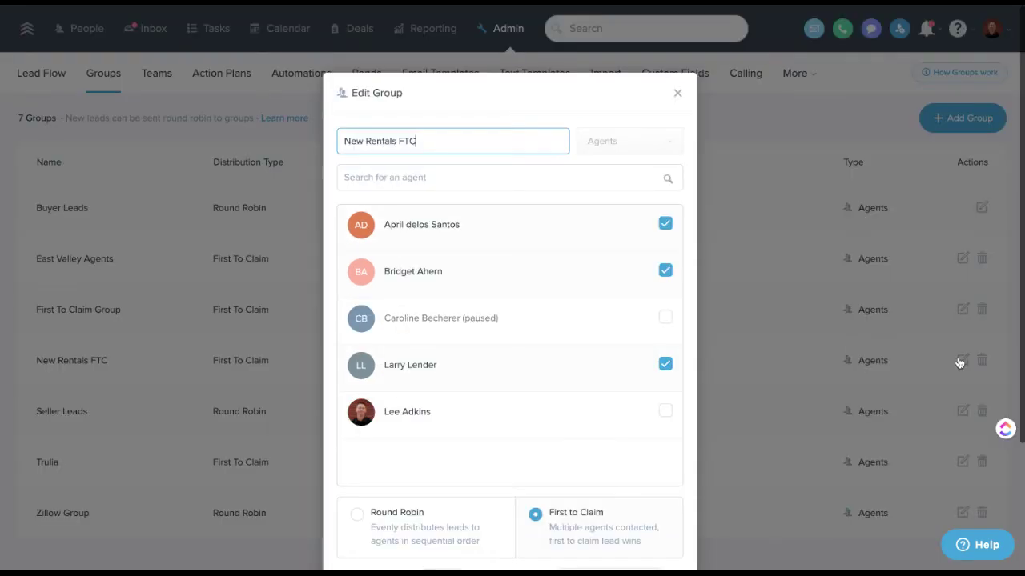
{"action": "scroll", "coordinate": [561, 361], "scroll_direction": "down", "scroll_amount": 2}
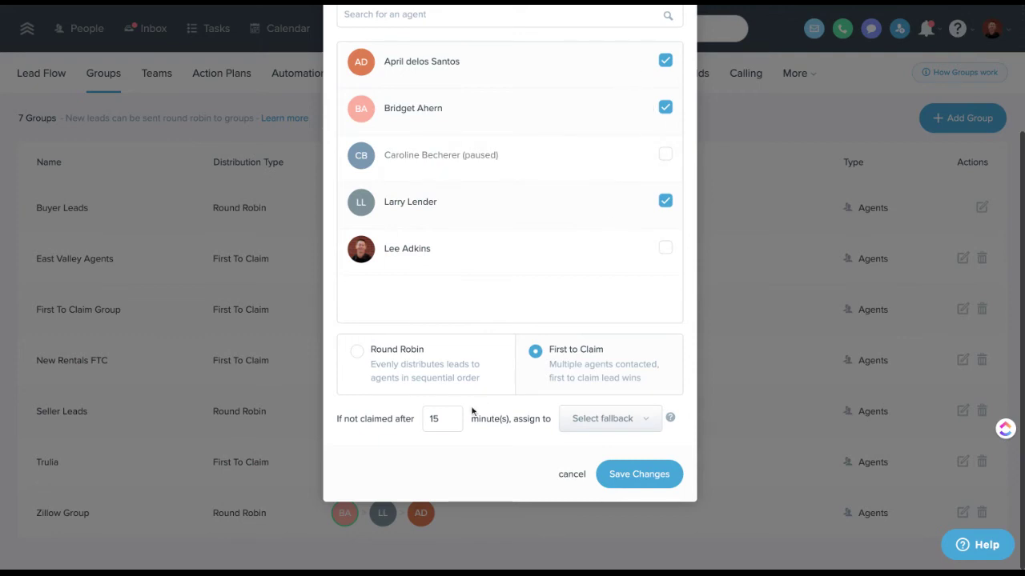
{"action": "left_click", "coordinate": [444, 417]}
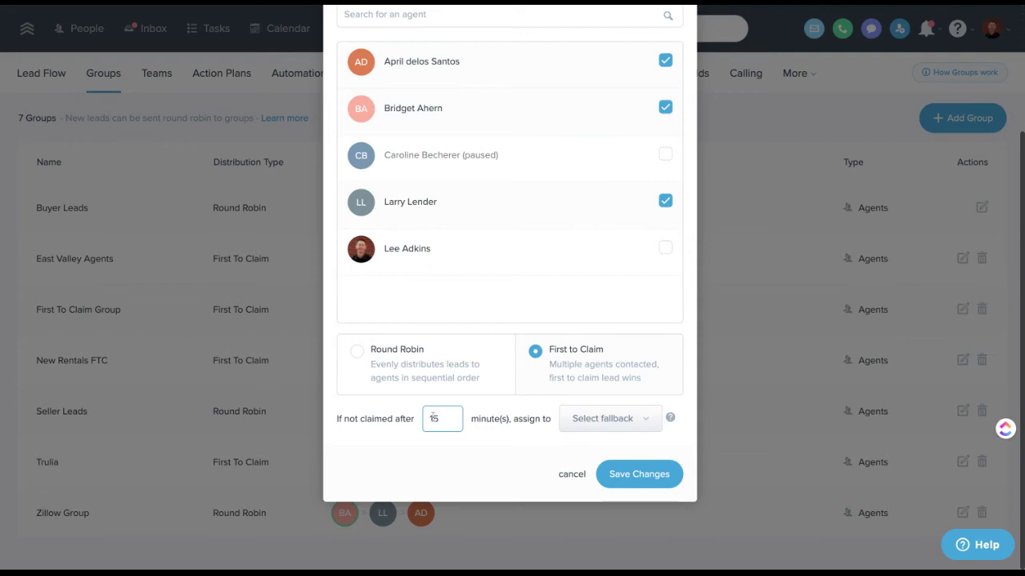
- Look through the fallback ponds and groups available for unclaimed New Rentals FTC leads, and close the group without changes
{"action": "left_click", "coordinate": [604, 419]}
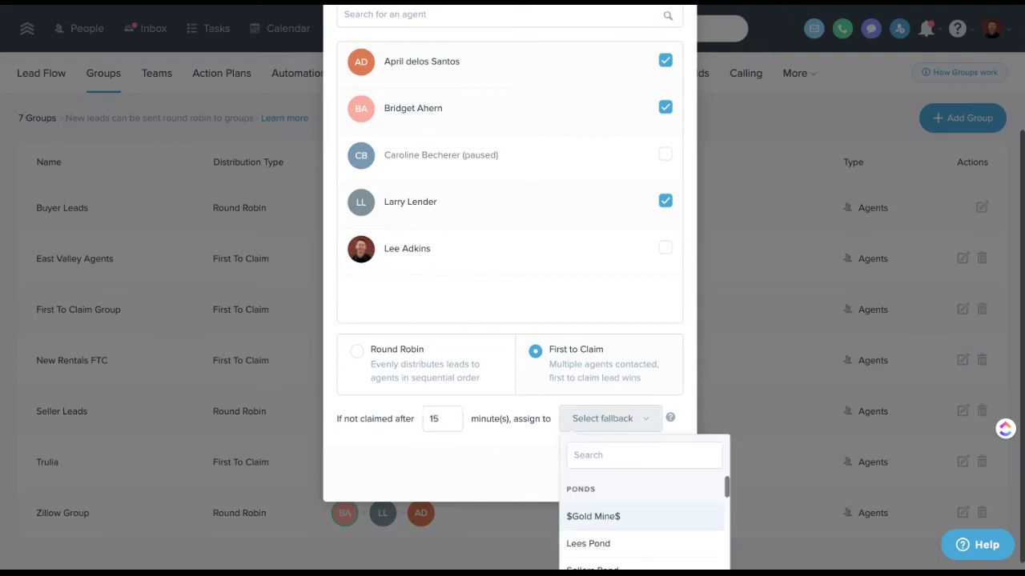
{"action": "scroll", "coordinate": [604, 422], "scroll_direction": "down", "scroll_amount": 1}
{"action": "scroll", "coordinate": [605, 486], "scroll_direction": "down", "scroll_amount": 1}
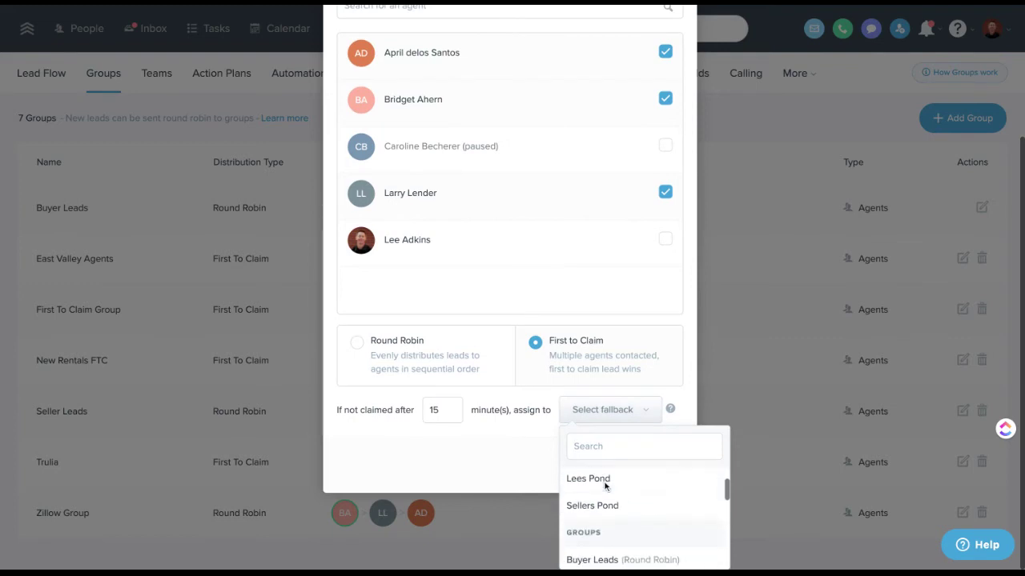
{"action": "scroll", "coordinate": [605, 486], "scroll_direction": "down", "scroll_amount": 3}
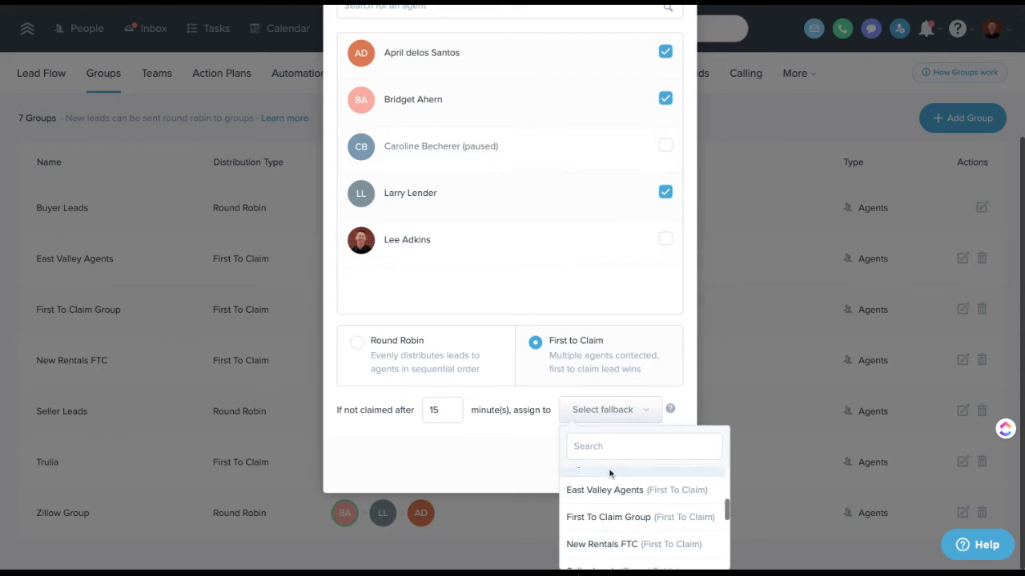
{"action": "left_click", "coordinate": [687, 321]}
{"action": "scroll", "coordinate": [627, 270], "scroll_direction": "up", "scroll_amount": 5}
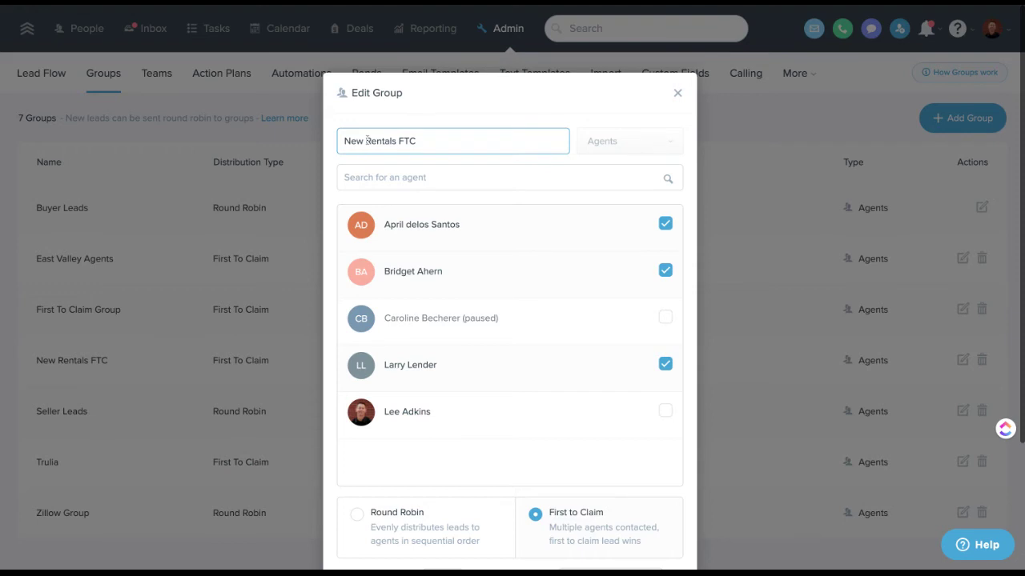
{"action": "double_click", "coordinate": [418, 143]}
{"action": "left_click", "coordinate": [677, 96]}
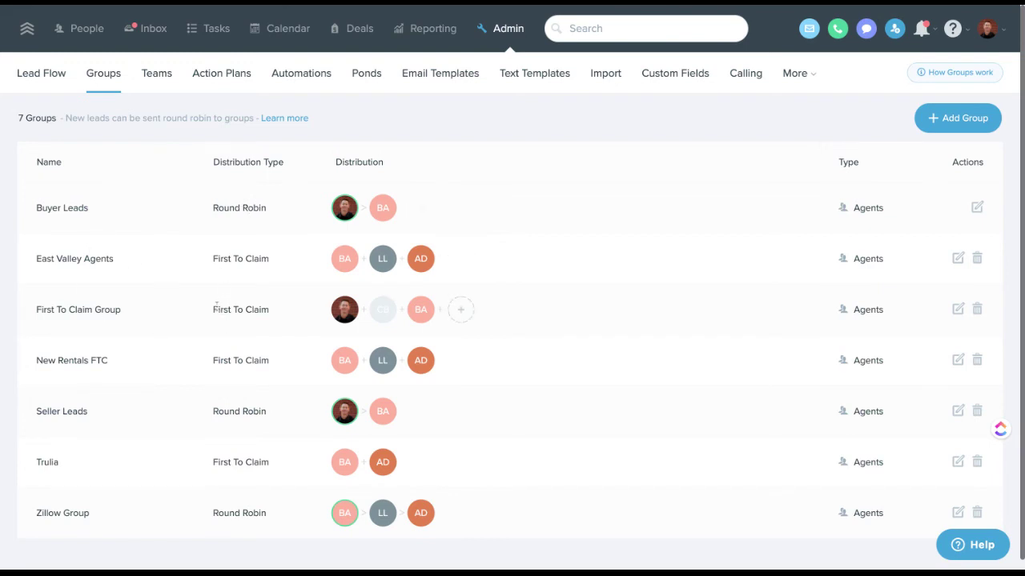
- Review the Zillow lead flow's advanced rules, including the default rule
{"action": "left_click", "coordinate": [49, 80]}
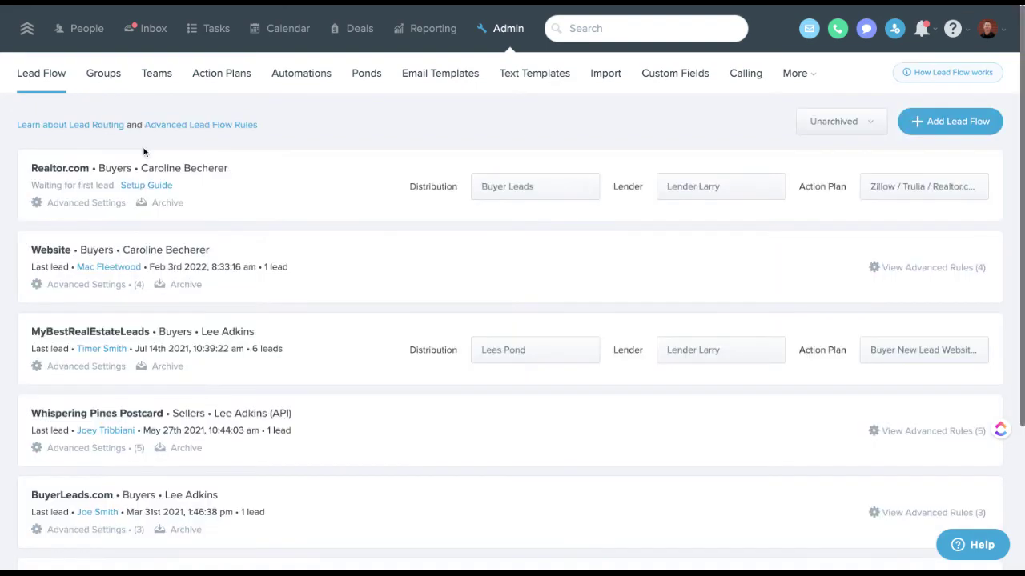
{"action": "scroll", "coordinate": [238, 240], "scroll_direction": "down", "scroll_amount": 3}
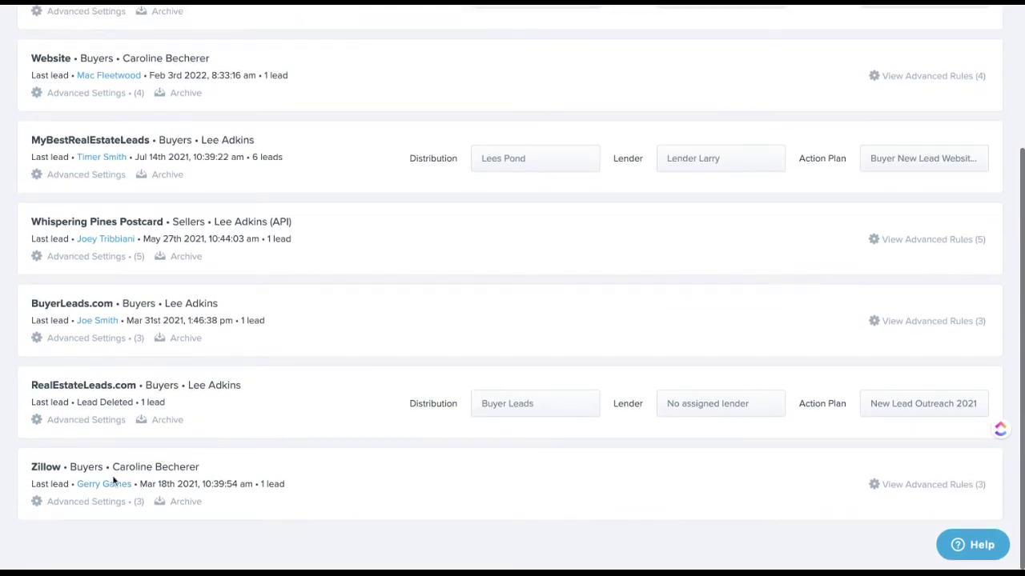
{"action": "left_click", "coordinate": [97, 502]}
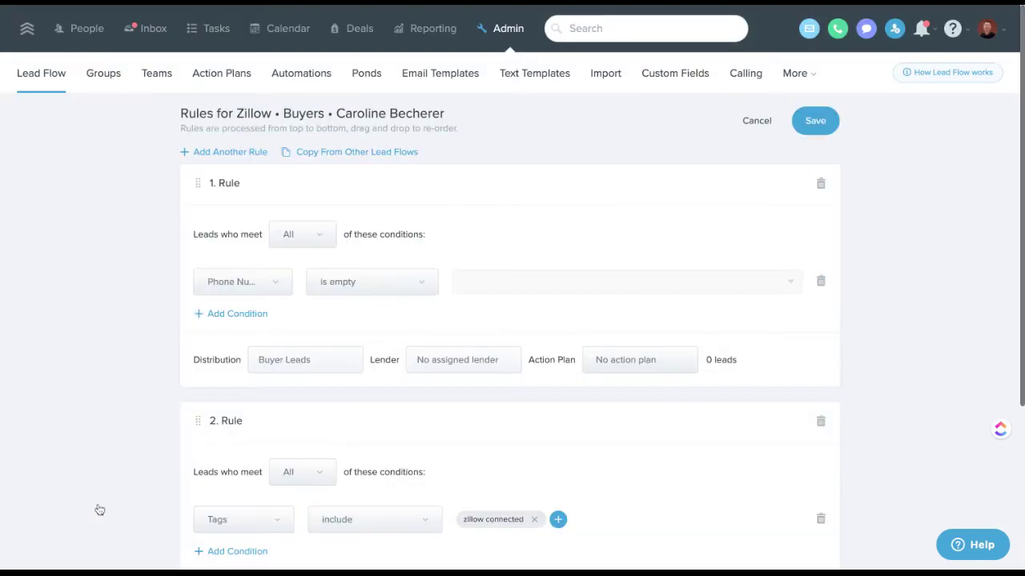
{"action": "scroll", "coordinate": [240, 440], "scroll_direction": "down", "scroll_amount": 3}
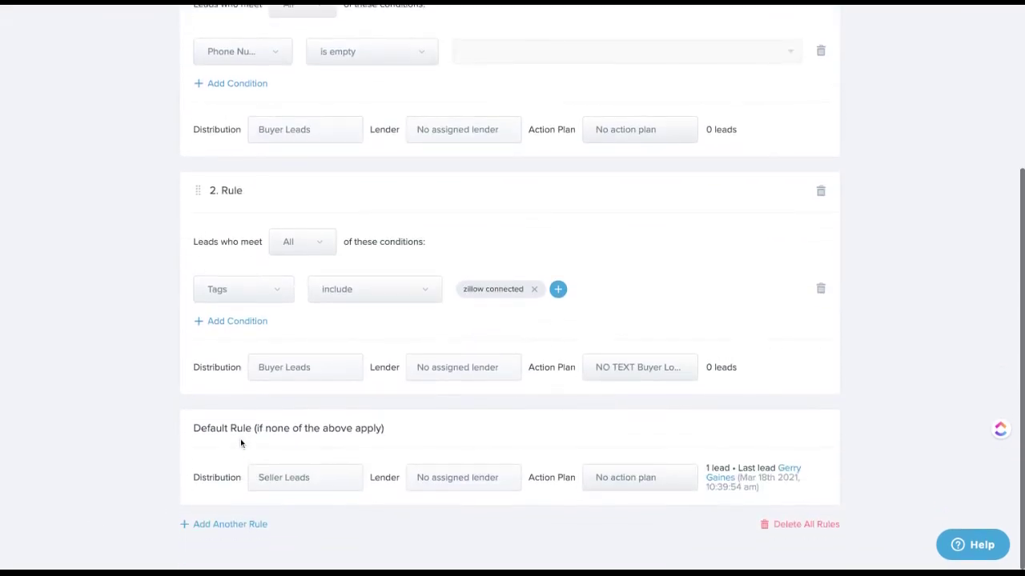
{"action": "scroll", "coordinate": [241, 443], "scroll_direction": "up", "scroll_amount": 5}
- Assign the New Rentals FTC group as the distribution for Rule 3 of the Website lead flow and save the rules
{"action": "left_click", "coordinate": [46, 78]}
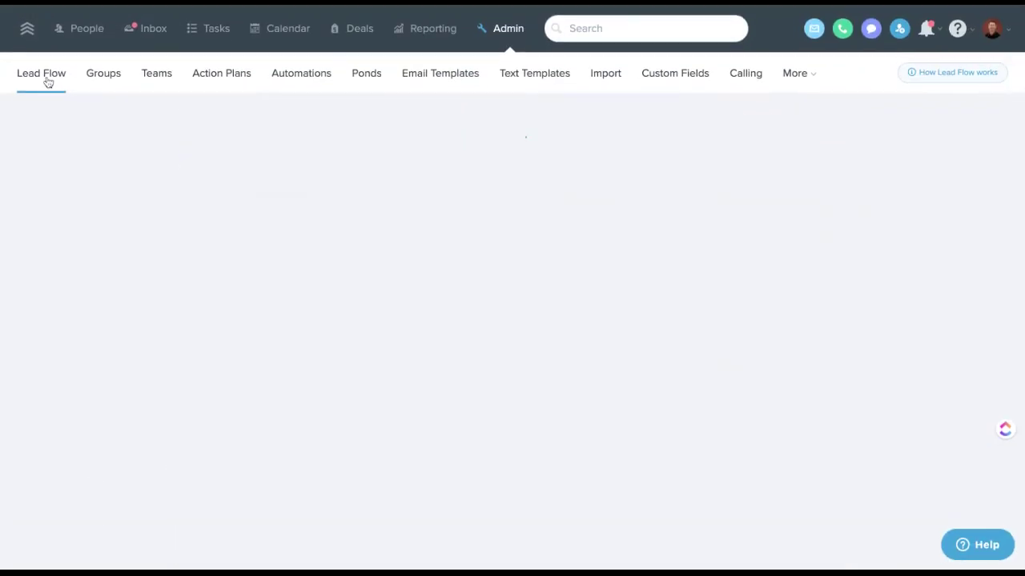
{"action": "left_click", "coordinate": [84, 285]}
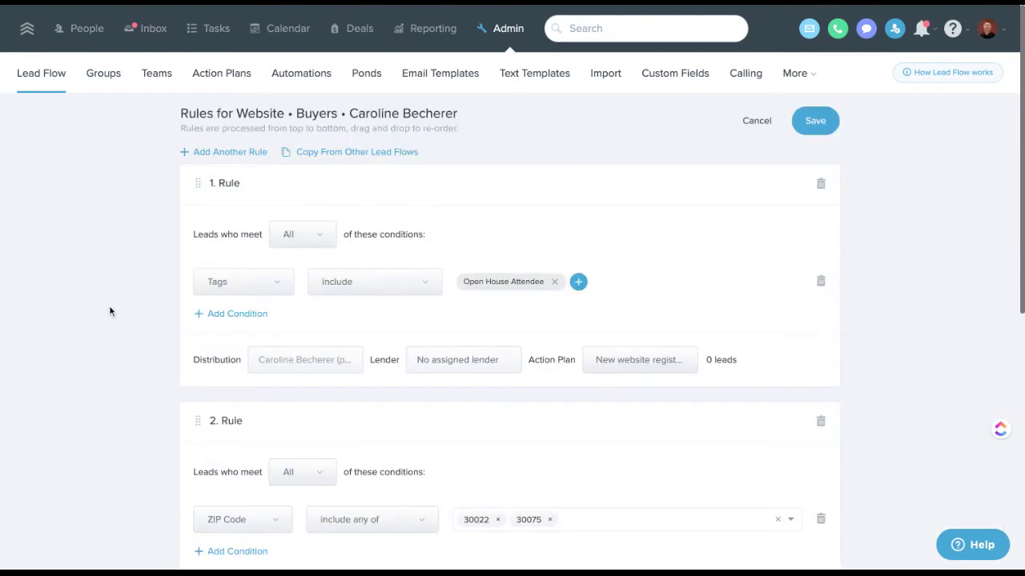
{"action": "scroll", "coordinate": [149, 320], "scroll_direction": "down", "scroll_amount": 3}
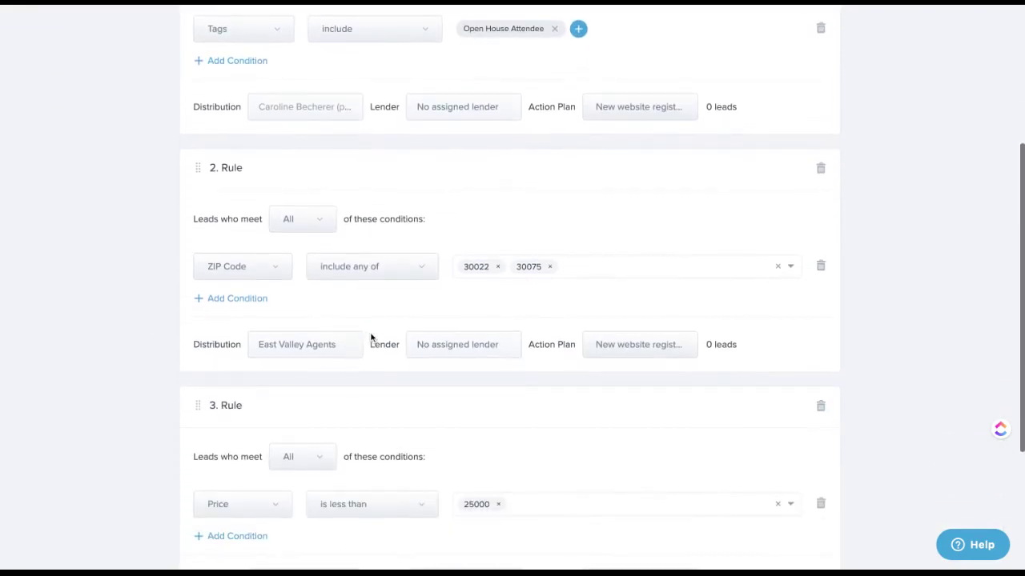
{"action": "scroll", "coordinate": [509, 287], "scroll_direction": "down", "scroll_amount": 3}
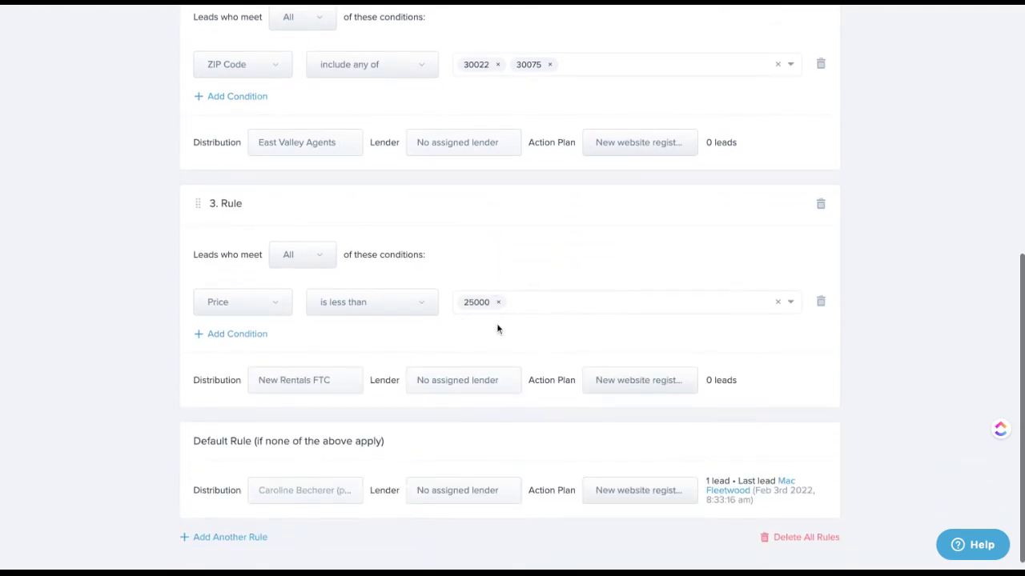
{"action": "left_click", "coordinate": [328, 381]}
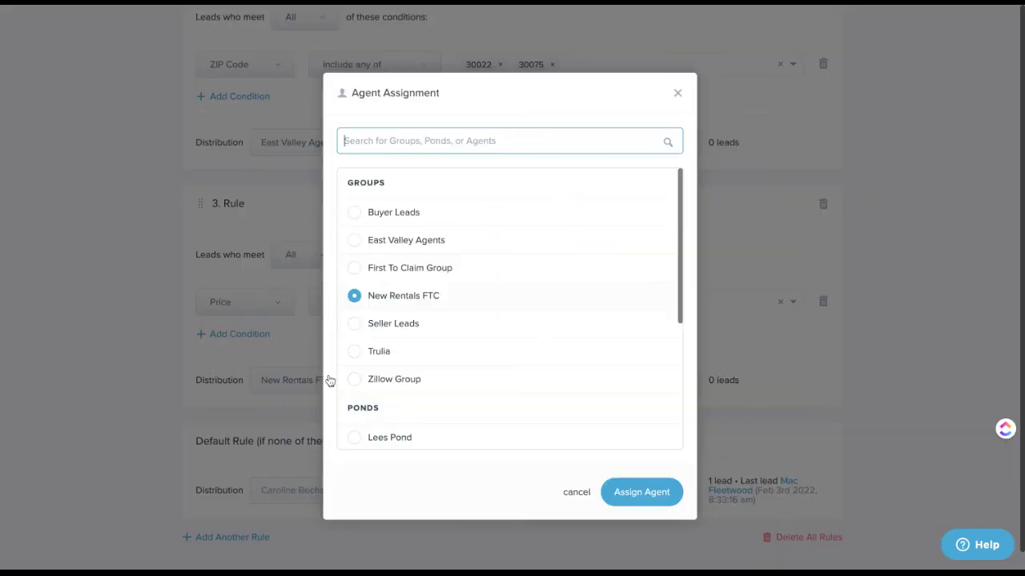
{"action": "left_click", "coordinate": [394, 300]}
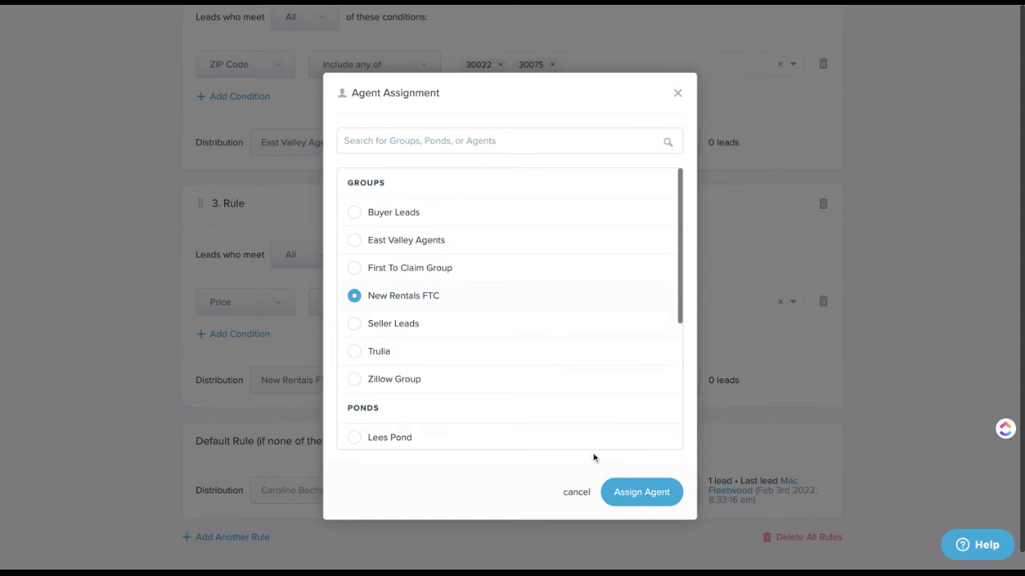
{"action": "left_click", "coordinate": [629, 491]}
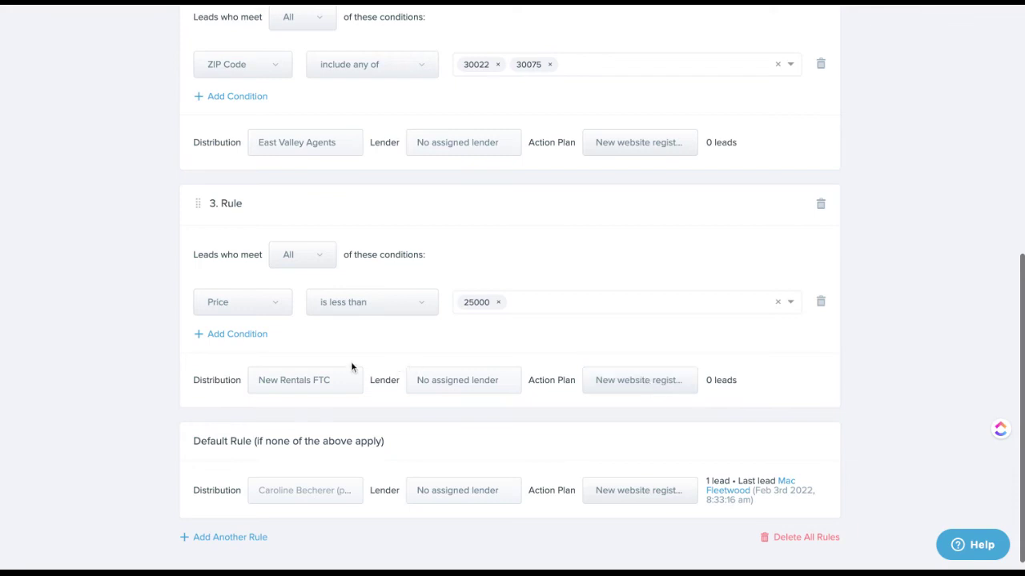
{"action": "scroll", "coordinate": [562, 344], "scroll_direction": "up", "scroll_amount": 10}
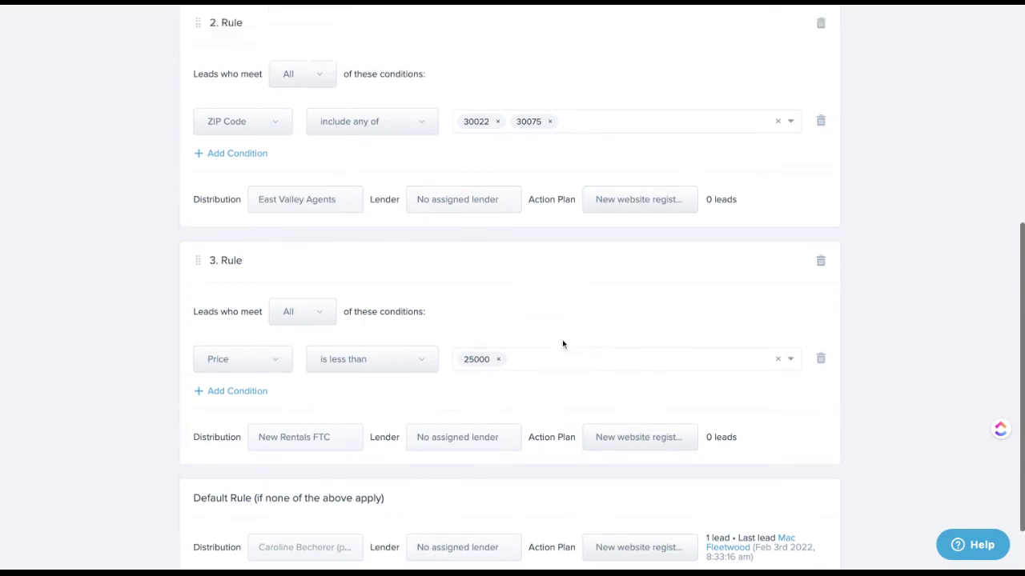
{"action": "left_click", "coordinate": [815, 121]}
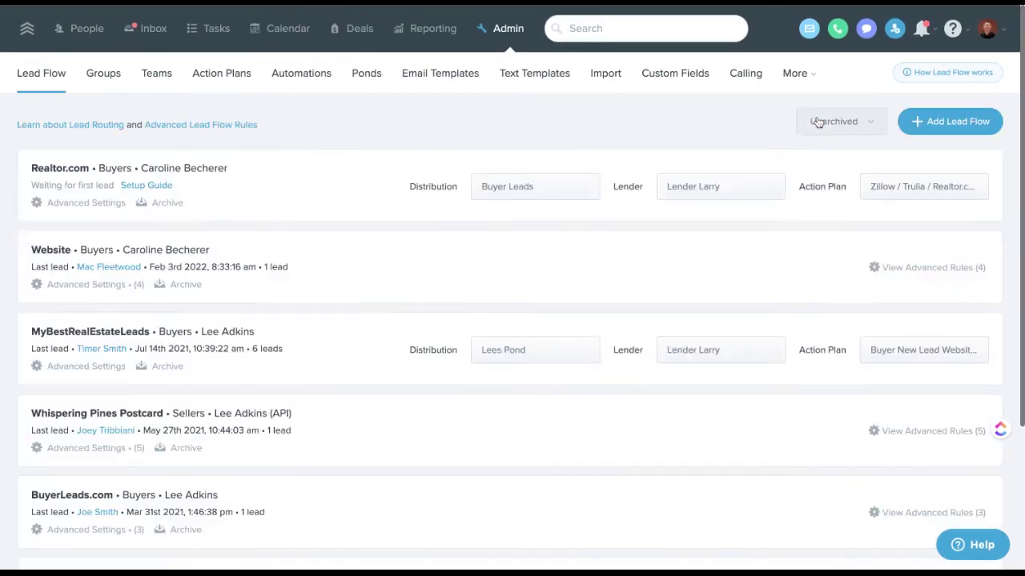
- Start a new group and set its type to Lenders
{"action": "left_click", "coordinate": [115, 81]}
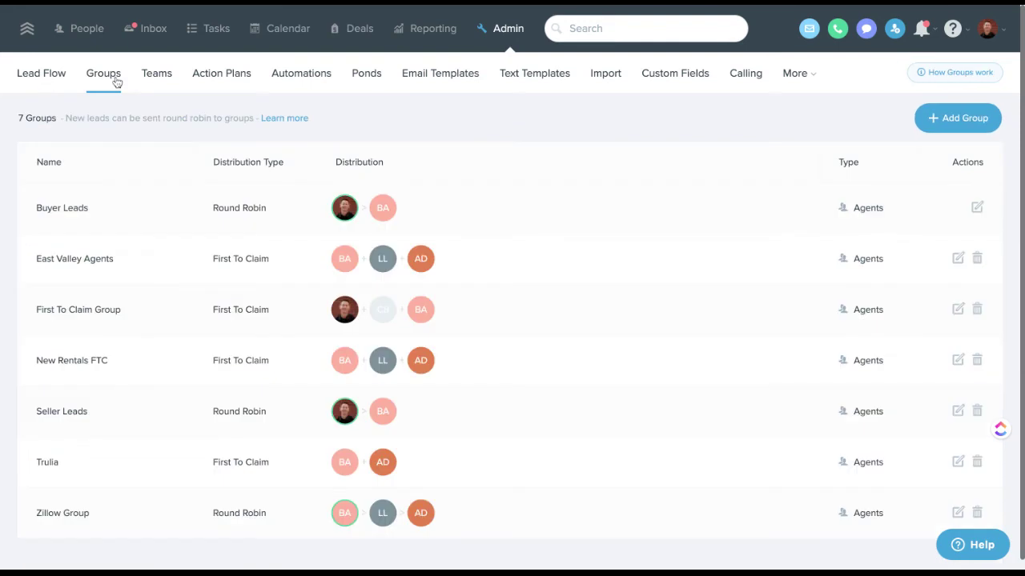
{"action": "left_click", "coordinate": [935, 120]}
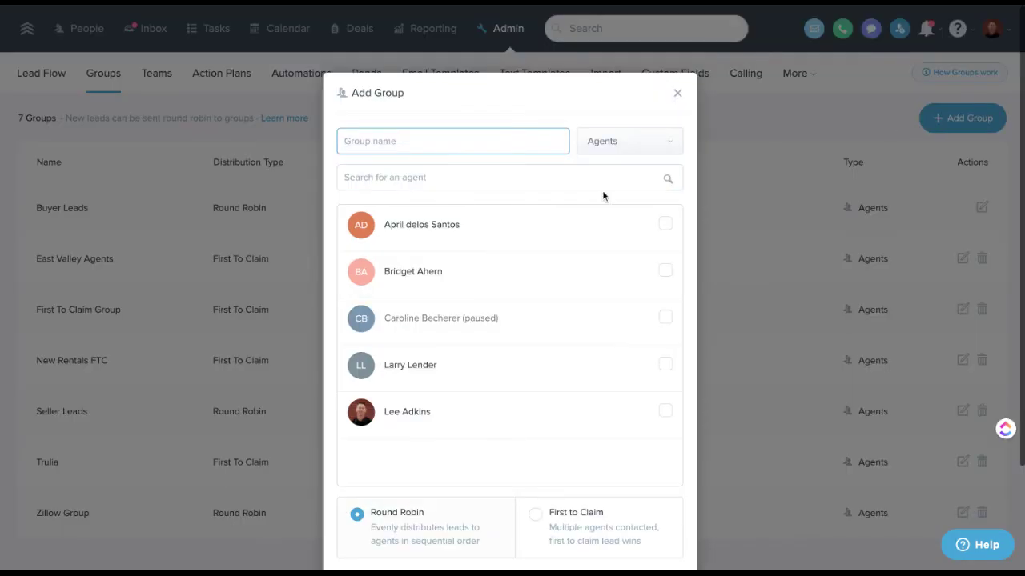
{"action": "left_click", "coordinate": [628, 141]}
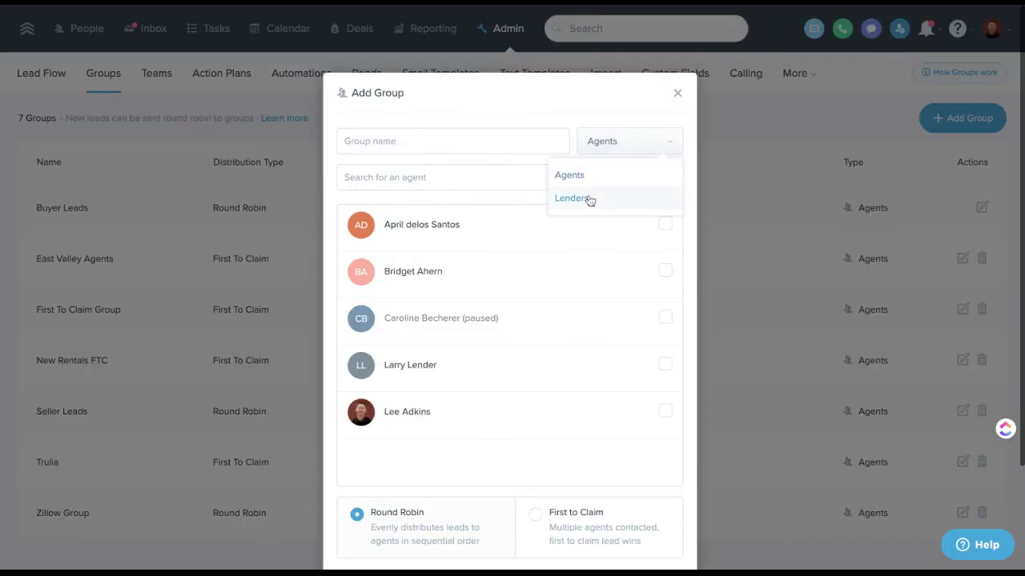
{"action": "left_click", "coordinate": [589, 200]}
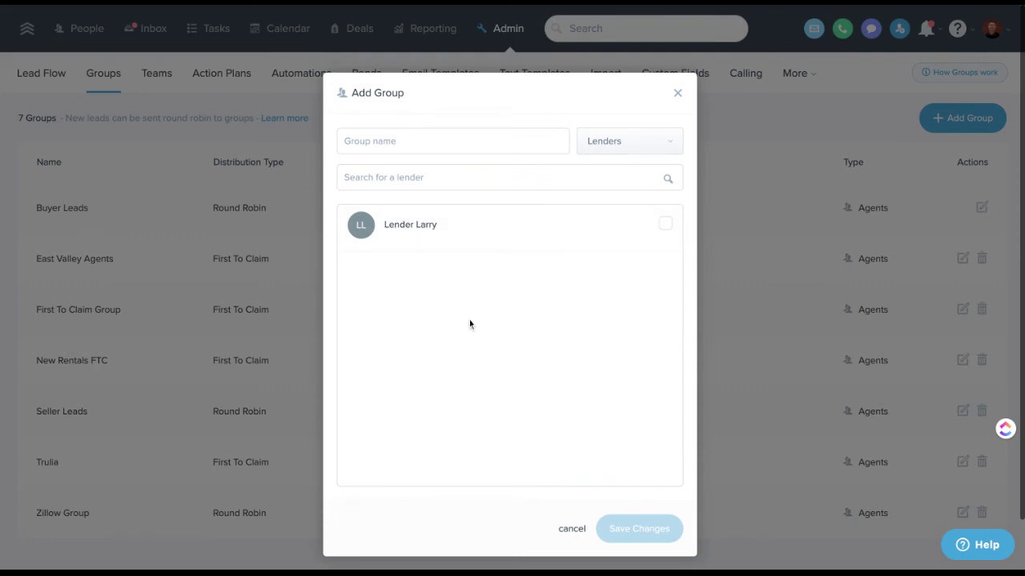
- Name the group "Lender Group", include the listed lender, save it, and check who receives the next lead
{"action": "left_click", "coordinate": [483, 133]}
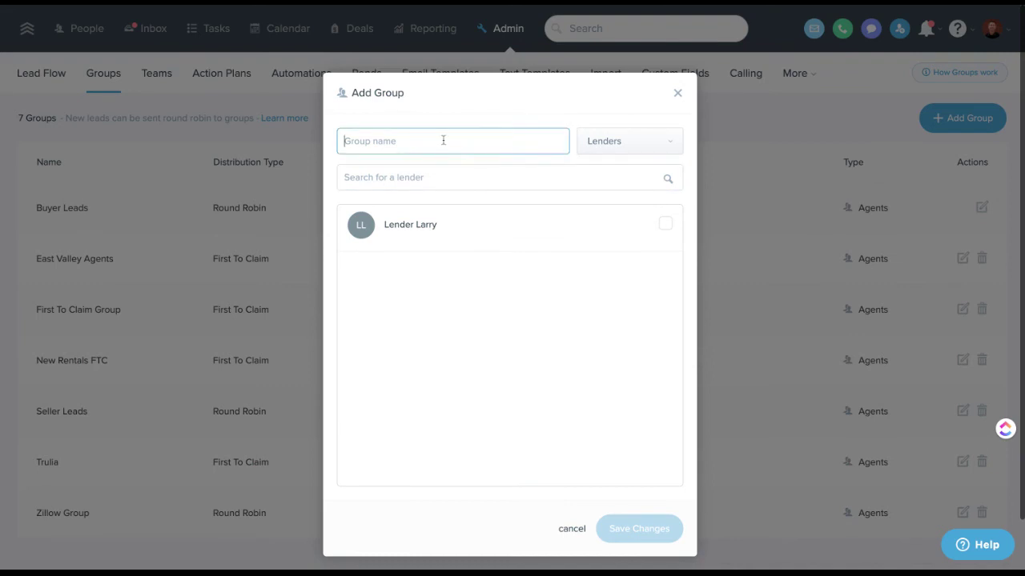
{"action": "type", "text": "Lender Group"}
{"action": "key", "text": "BackSpace"}
{"action": "key", "text": "BackSpace"}
{"action": "key", "text": "BackSpace"}
{"action": "key", "text": "BackSpace"}
{"action": "type", "text": "roup"}
{"action": "left_click", "coordinate": [663, 223]}
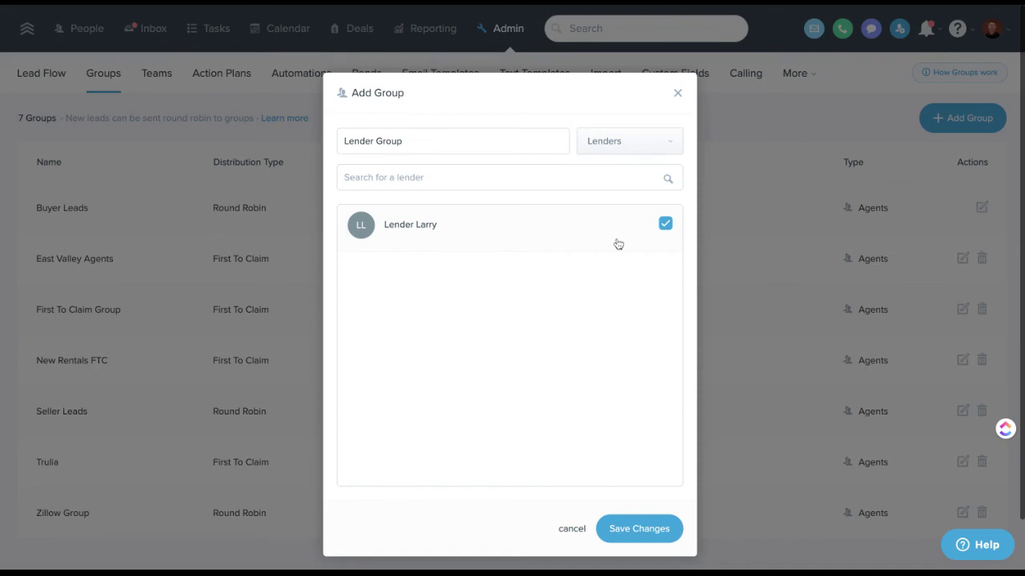
{"action": "left_click", "coordinate": [628, 530]}
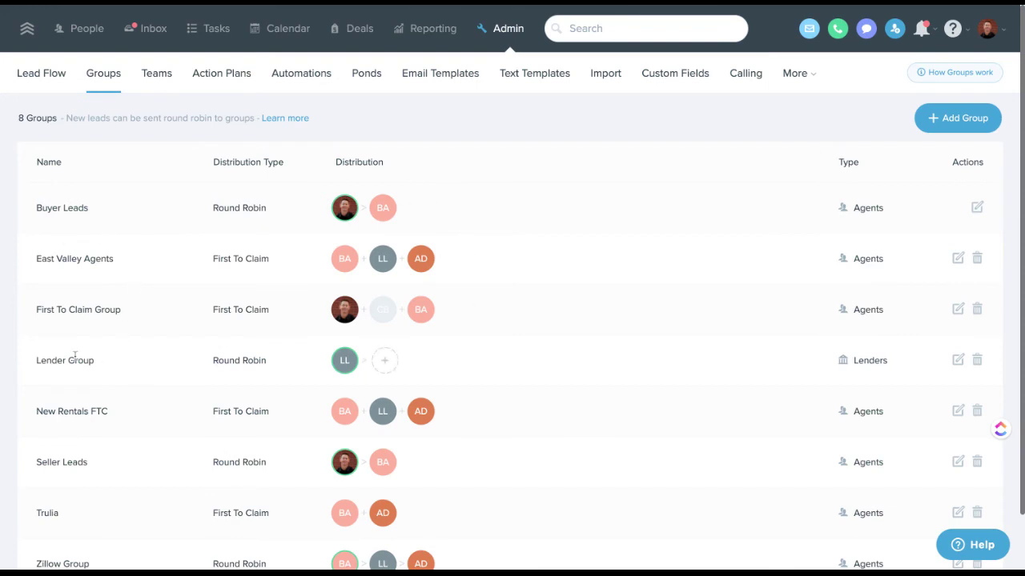
{"action": "mouse_move", "coordinate": [345, 364]}
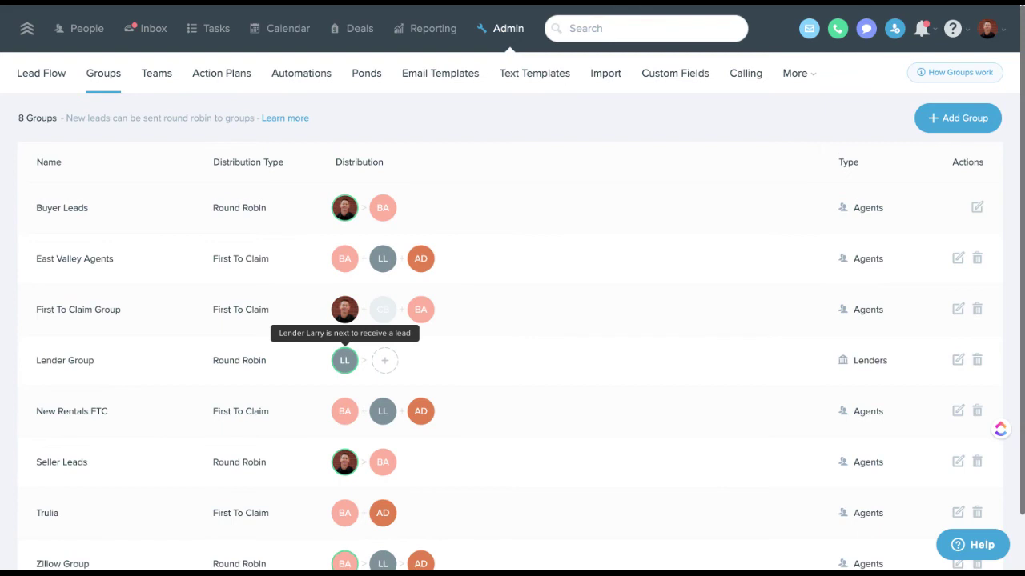
- Add a second condition to Rule 3 of the Website lead flow, Price is greater than 1, and save the rules
{"action": "left_click", "coordinate": [63, 76]}
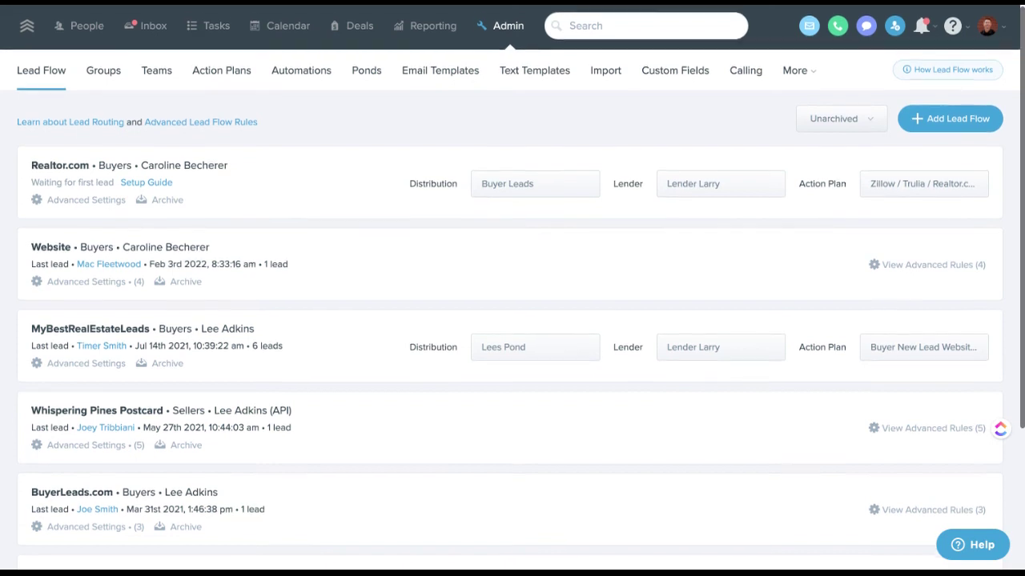
{"action": "scroll", "coordinate": [512, 288], "scroll_direction": "down", "scroll_amount": 1}
{"action": "left_click", "coordinate": [106, 268]}
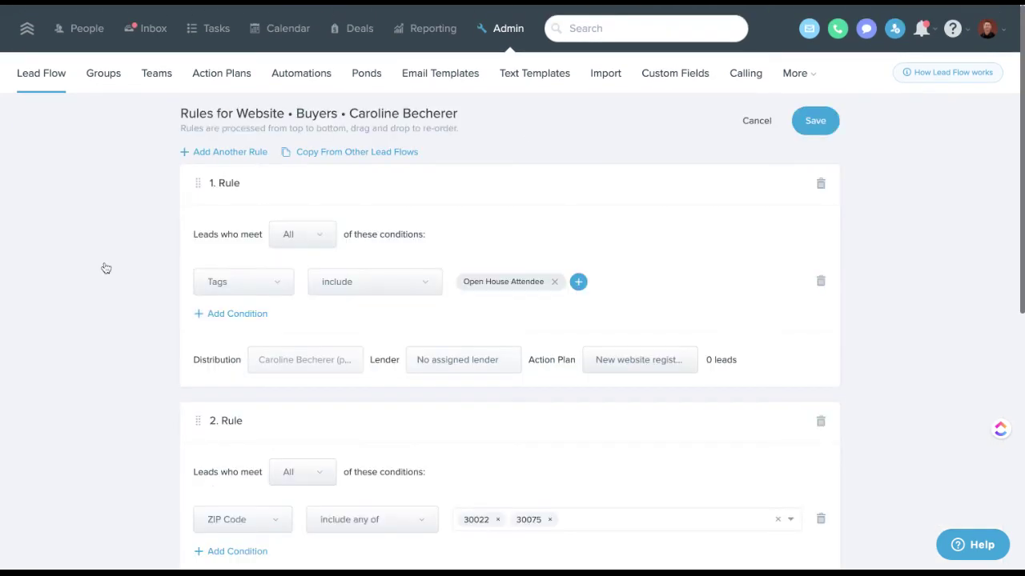
{"action": "scroll", "coordinate": [105, 267], "scroll_direction": "down", "scroll_amount": 6}
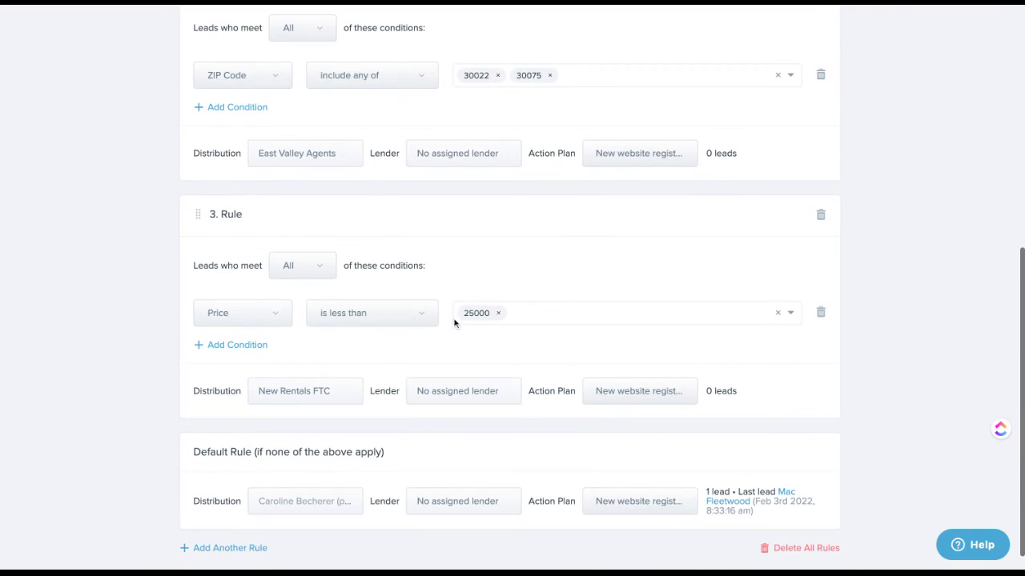
{"action": "left_click", "coordinate": [266, 345]}
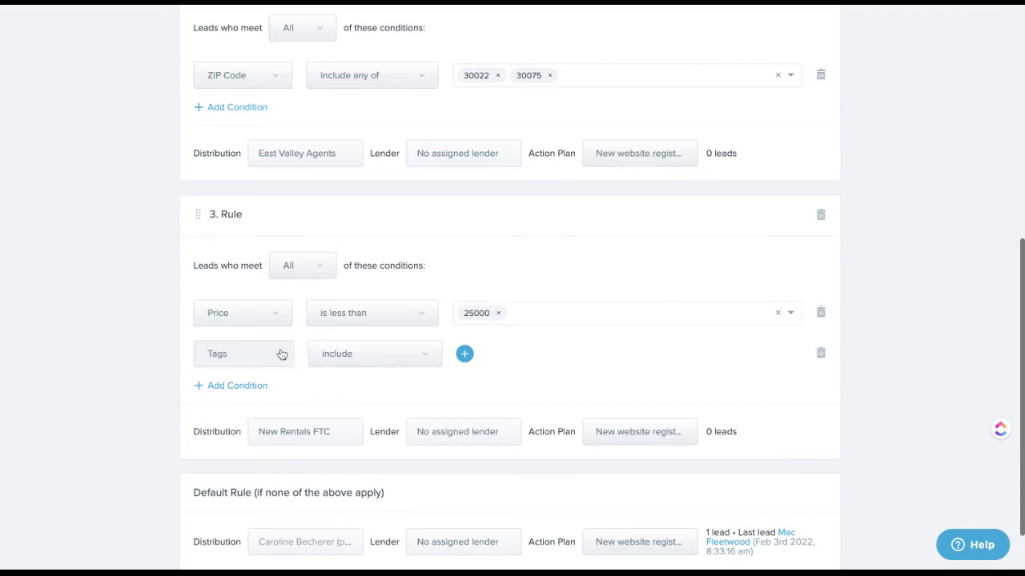
{"action": "left_click", "coordinate": [279, 354]}
{"action": "left_click", "coordinate": [248, 410]}
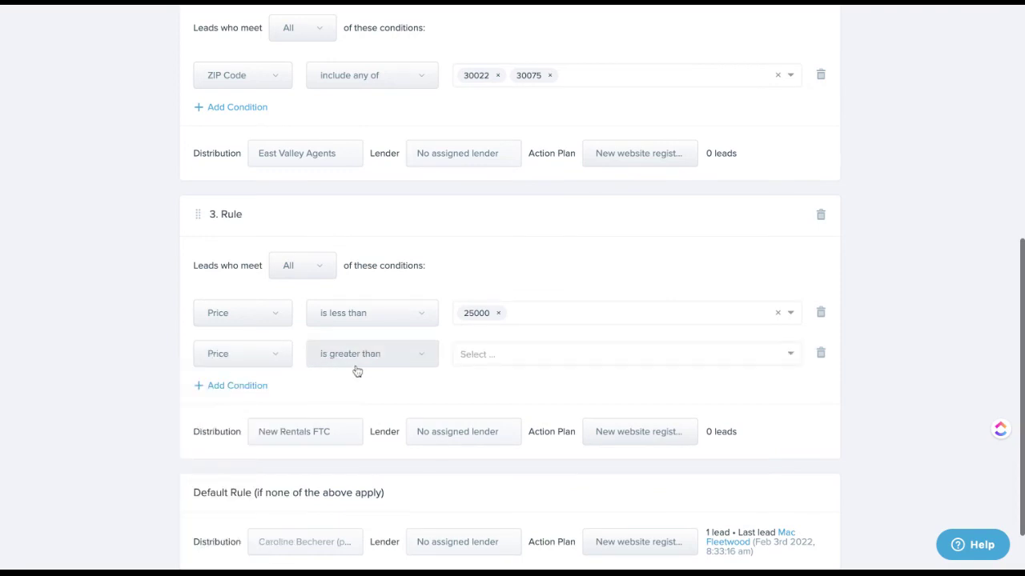
{"action": "left_click", "coordinate": [478, 356]}
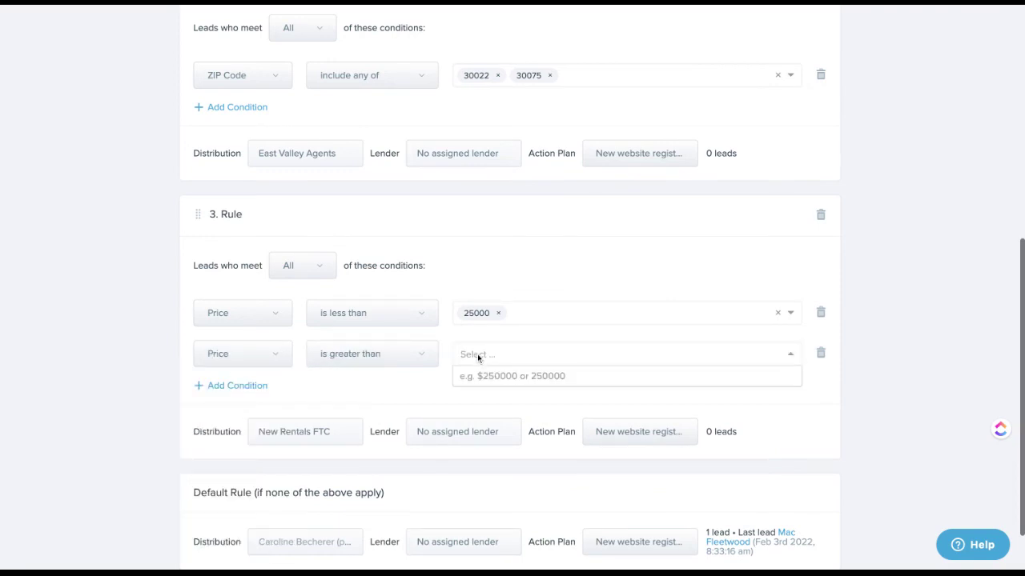
{"action": "type", "text": "1"}
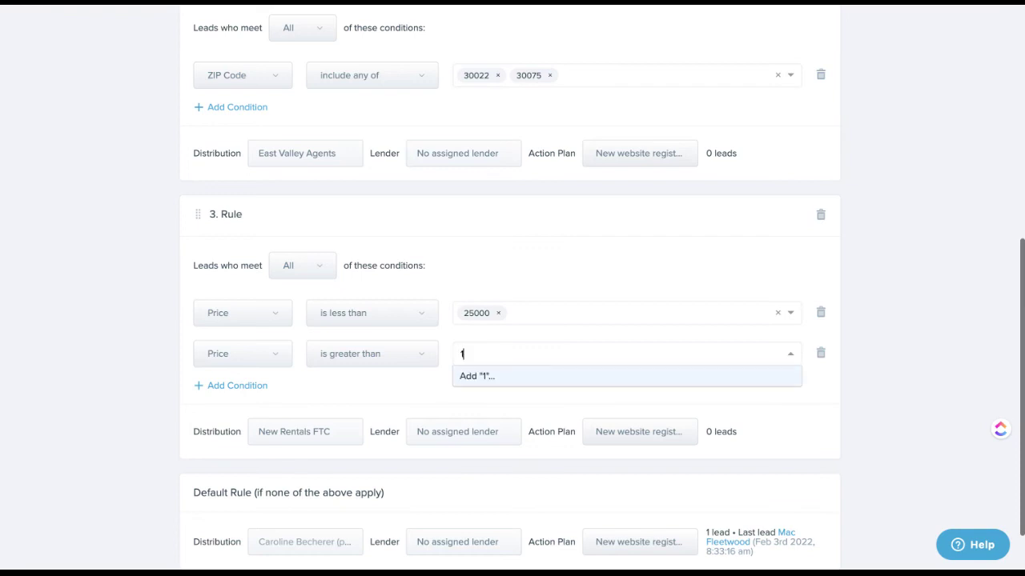
{"action": "left_click", "coordinate": [504, 377]}
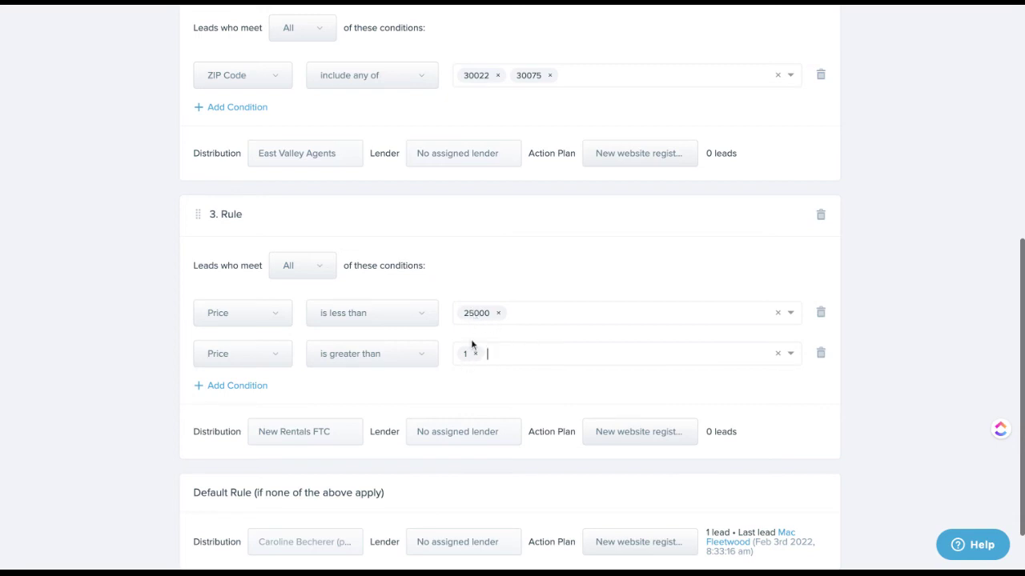
{"action": "scroll", "coordinate": [470, 339], "scroll_direction": "up", "scroll_amount": 6}
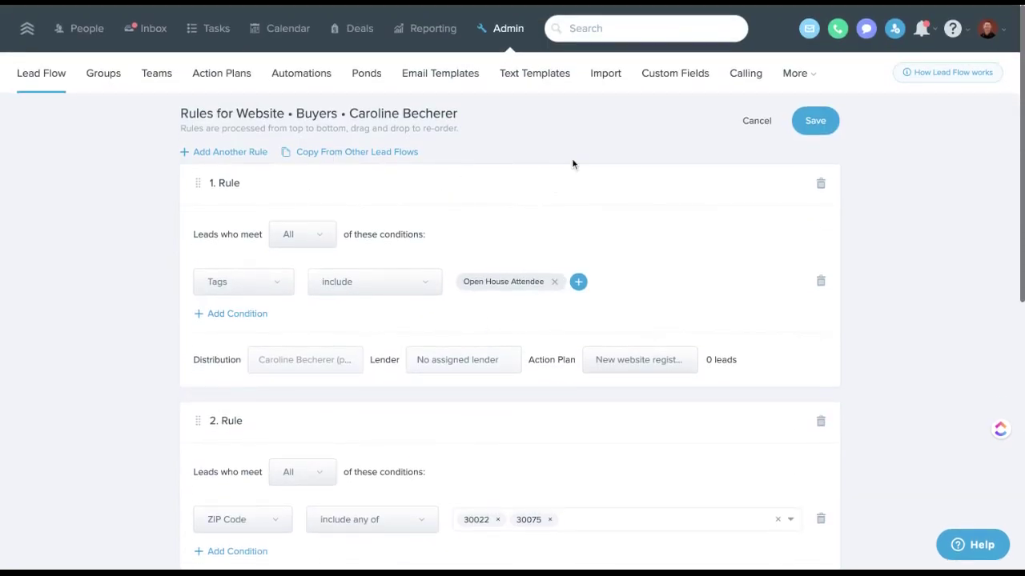
{"action": "left_click", "coordinate": [801, 129]}
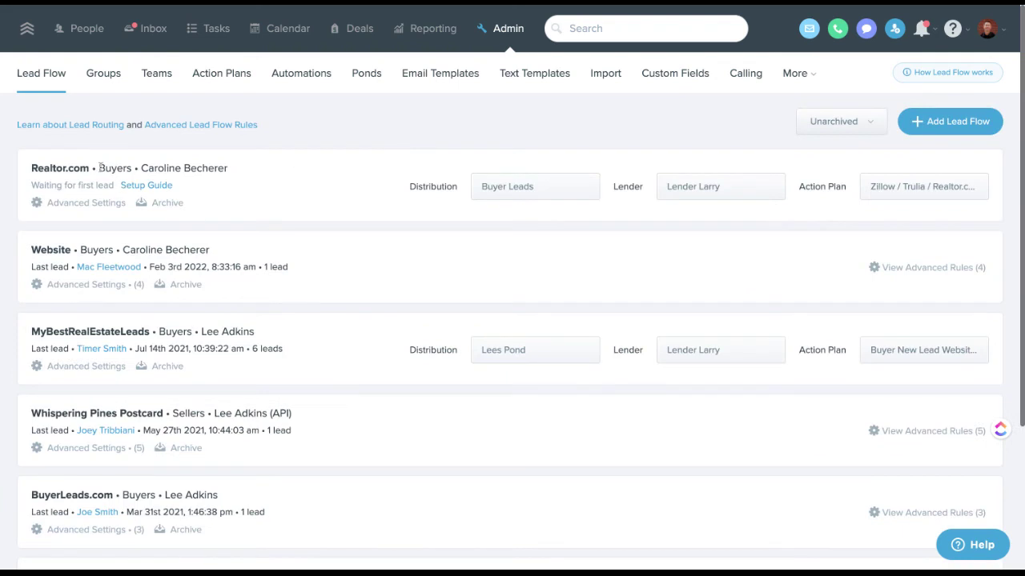
- Review the advanced rules of the Whispering Pines Postcard lead flow and save them without edits
{"action": "scroll", "coordinate": [210, 297], "scroll_direction": "down", "scroll_amount": 3}
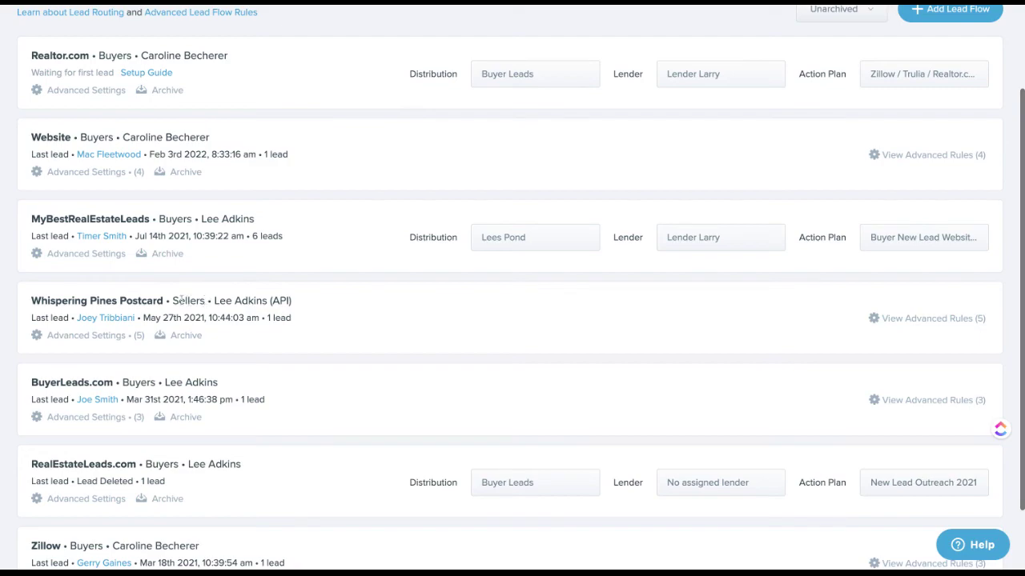
{"action": "left_click", "coordinate": [91, 337]}
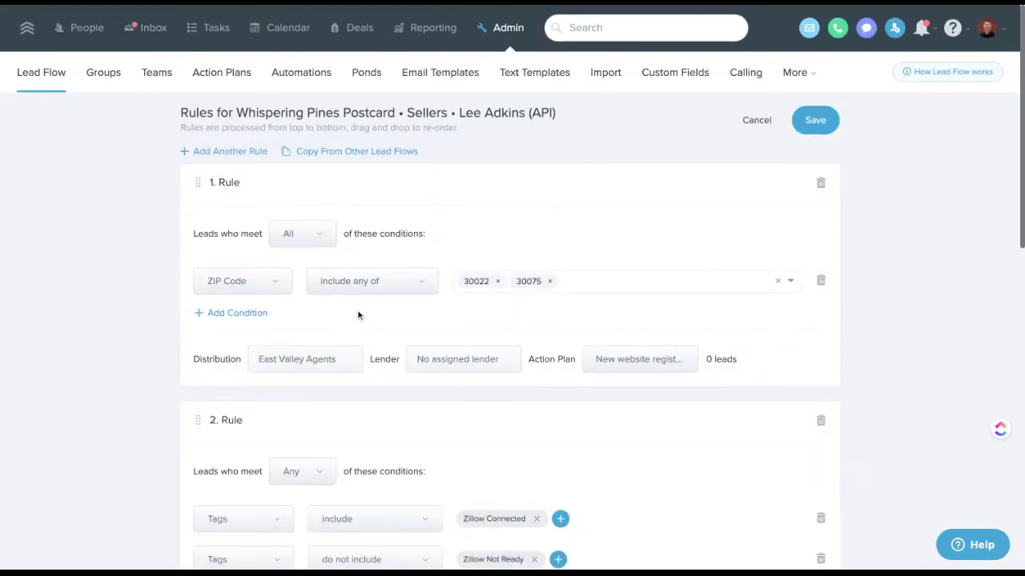
{"action": "scroll", "coordinate": [359, 314], "scroll_direction": "down", "scroll_amount": 2}
{"action": "scroll", "coordinate": [359, 315], "scroll_direction": "down", "scroll_amount": 2}
{"action": "scroll", "coordinate": [368, 308], "scroll_direction": "up", "scroll_amount": 2}
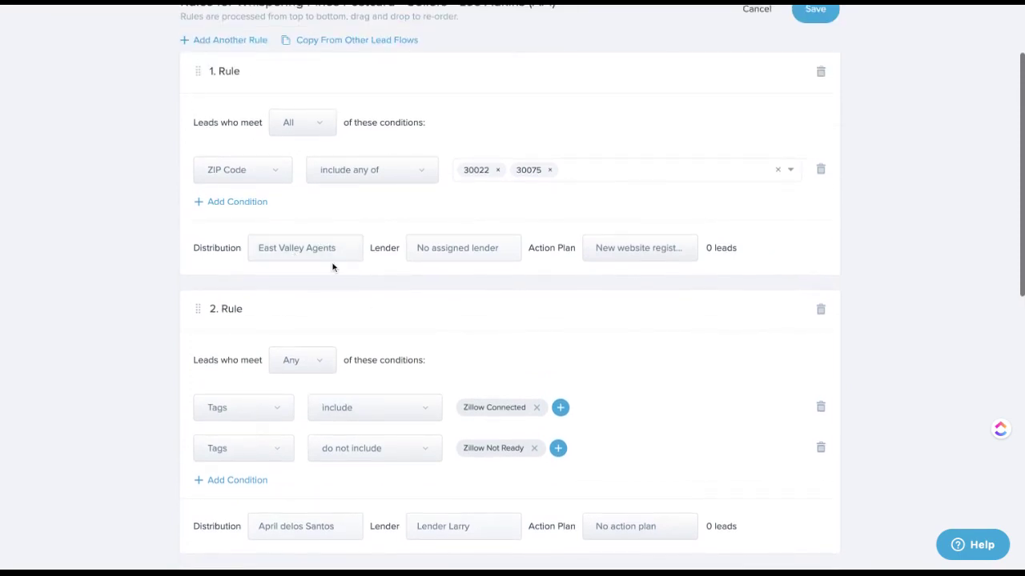
{"action": "scroll", "coordinate": [348, 277], "scroll_direction": "up", "scroll_amount": 2}
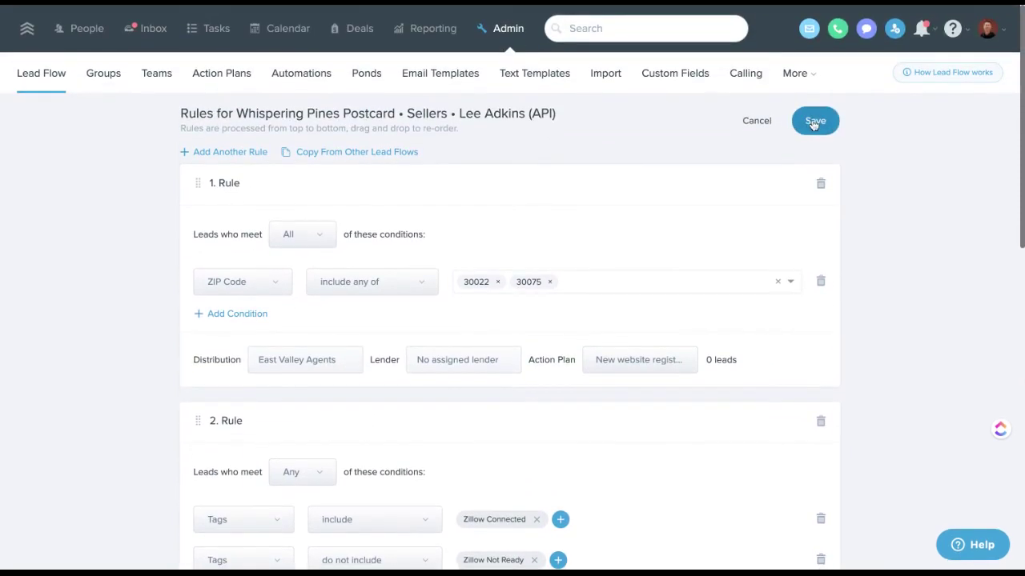
{"action": "left_click", "coordinate": [814, 122]}
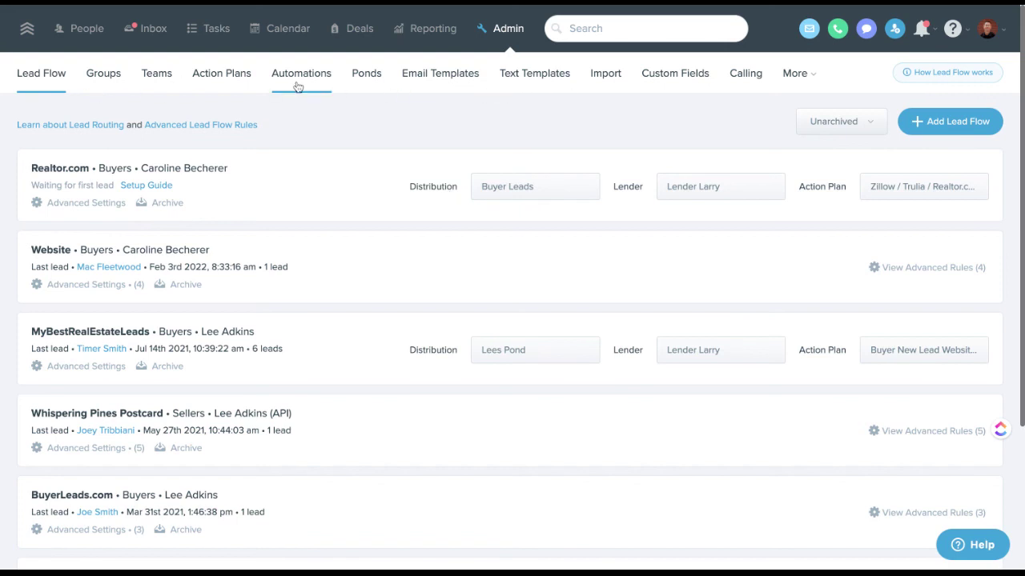
- Review the NO TEXT Buyer Long Term Nurture action plan in the Action Plans for 2/17 Office Hours folder, then save it without edits
{"action": "left_click", "coordinate": [234, 83]}
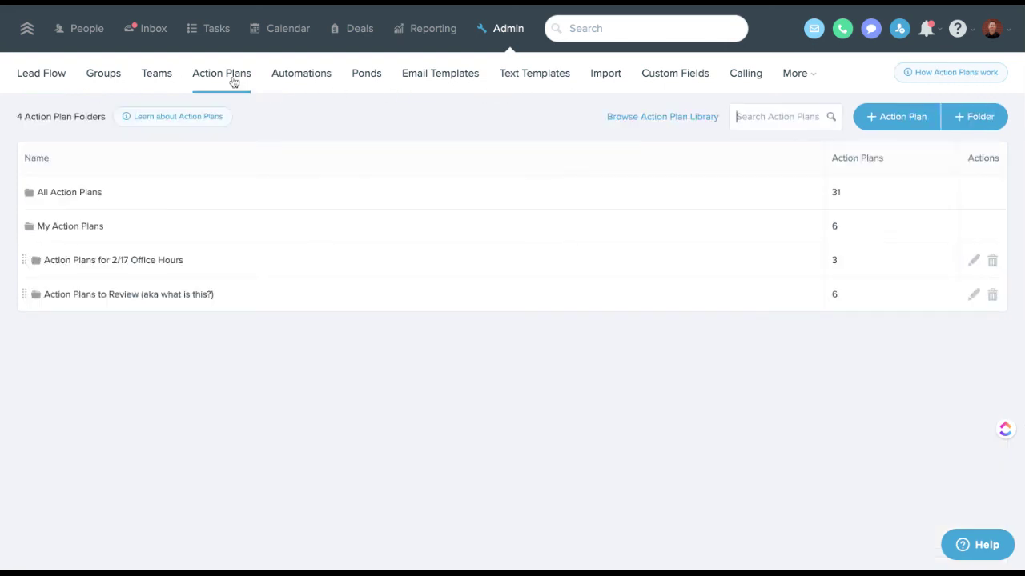
{"action": "left_click", "coordinate": [268, 259]}
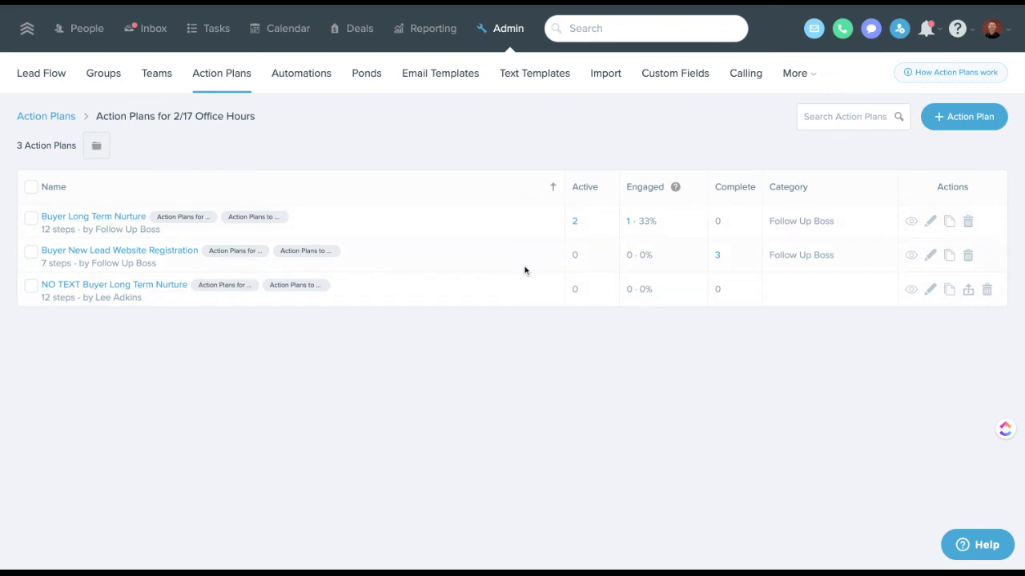
{"action": "left_click", "coordinate": [104, 288]}
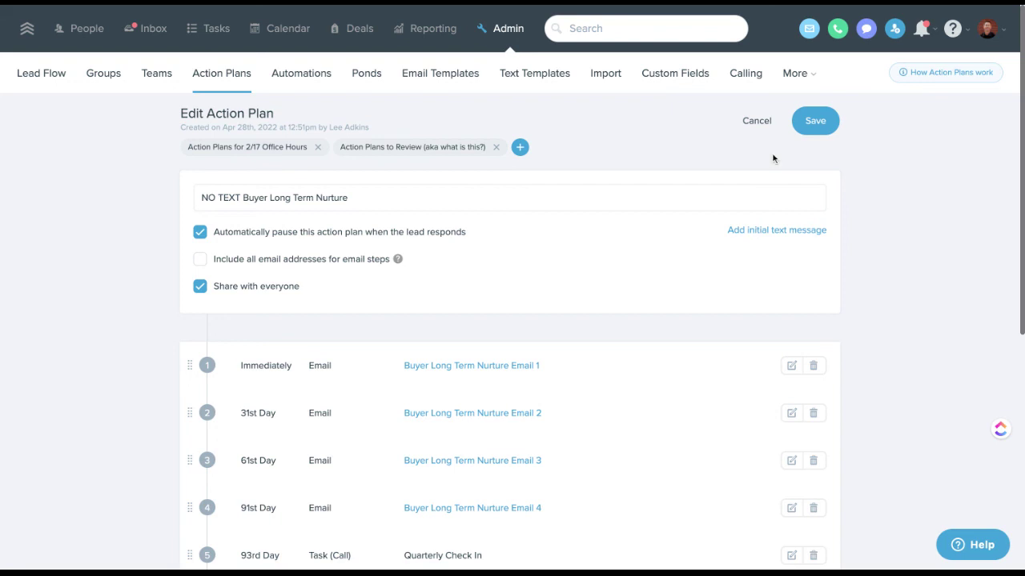
{"action": "left_click", "coordinate": [811, 128]}
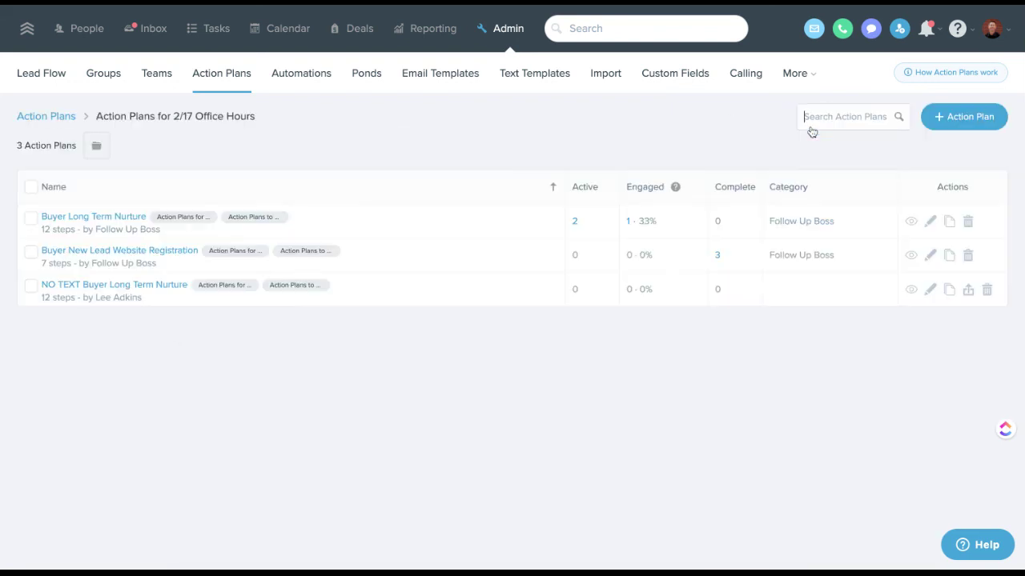
- Examine the Zillow lead flow's rule conditions, distributions and action plans, and return to the lead flow list
{"action": "left_click", "coordinate": [52, 77]}
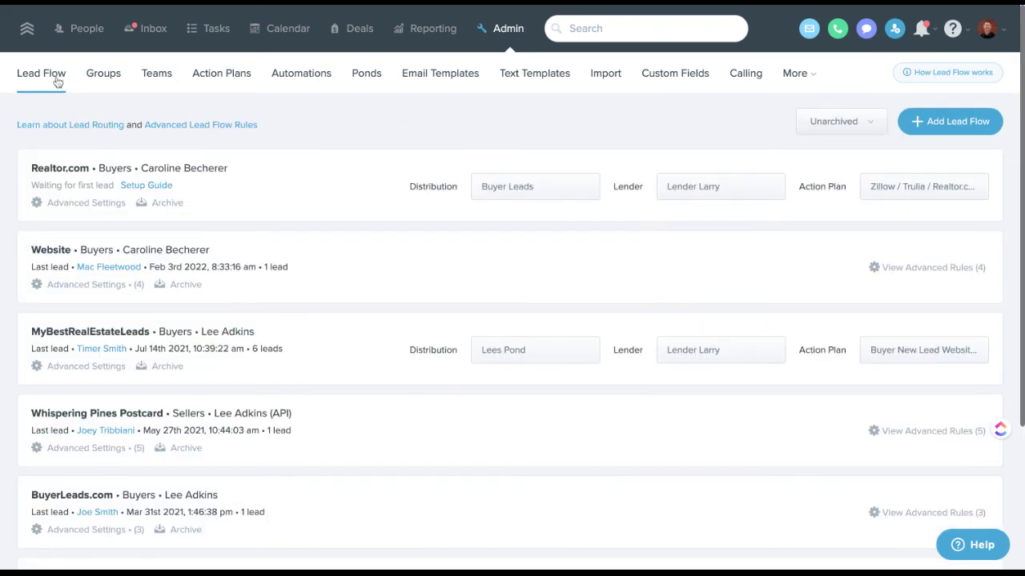
{"action": "scroll", "coordinate": [126, 214], "scroll_direction": "down", "scroll_amount": 3}
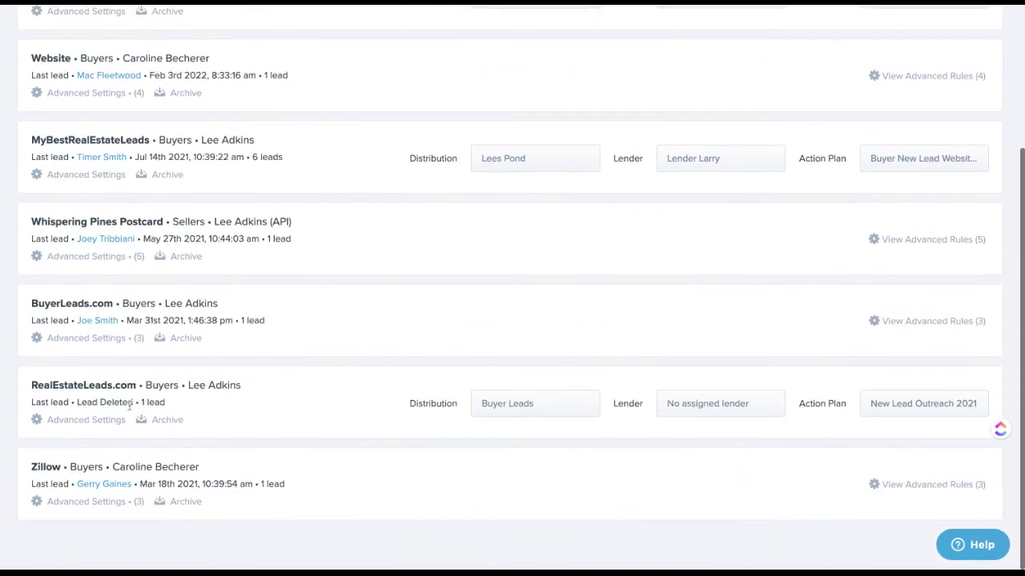
{"action": "left_click", "coordinate": [109, 481]}
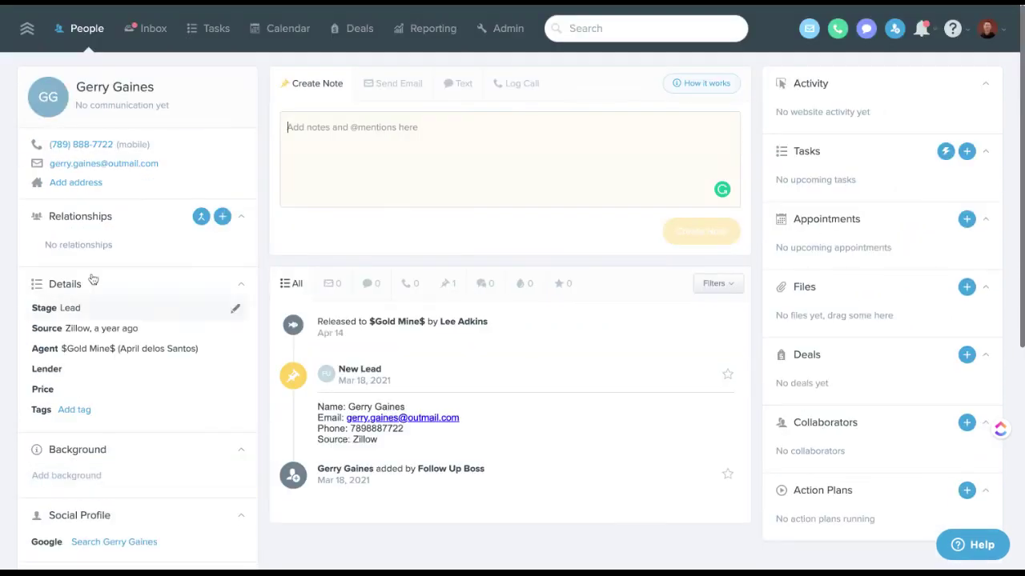
{"action": "key", "text": "alt+Left"}
{"action": "scroll", "coordinate": [103, 269], "scroll_direction": "down", "scroll_amount": 3}
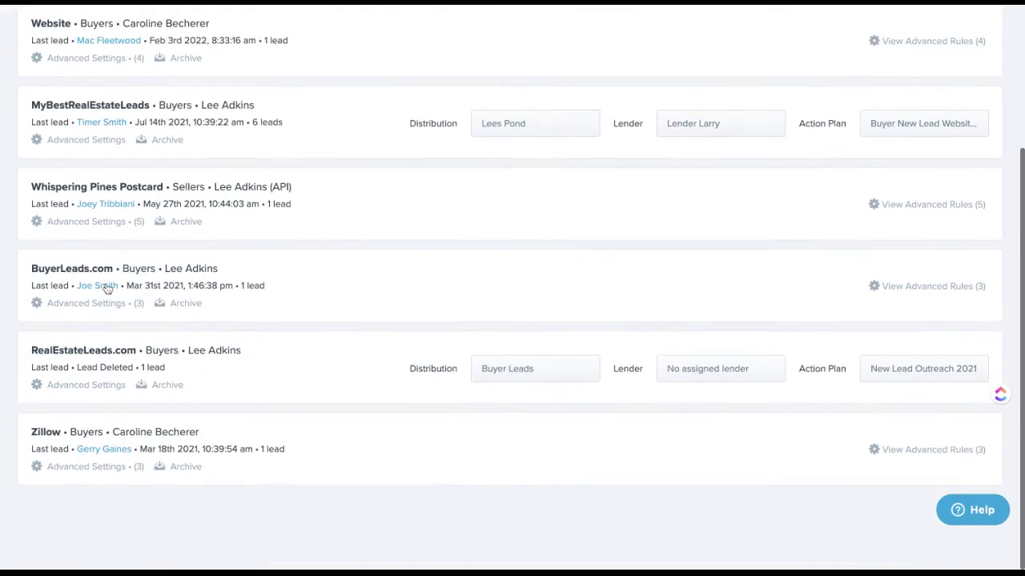
{"action": "left_click", "coordinate": [88, 501]}
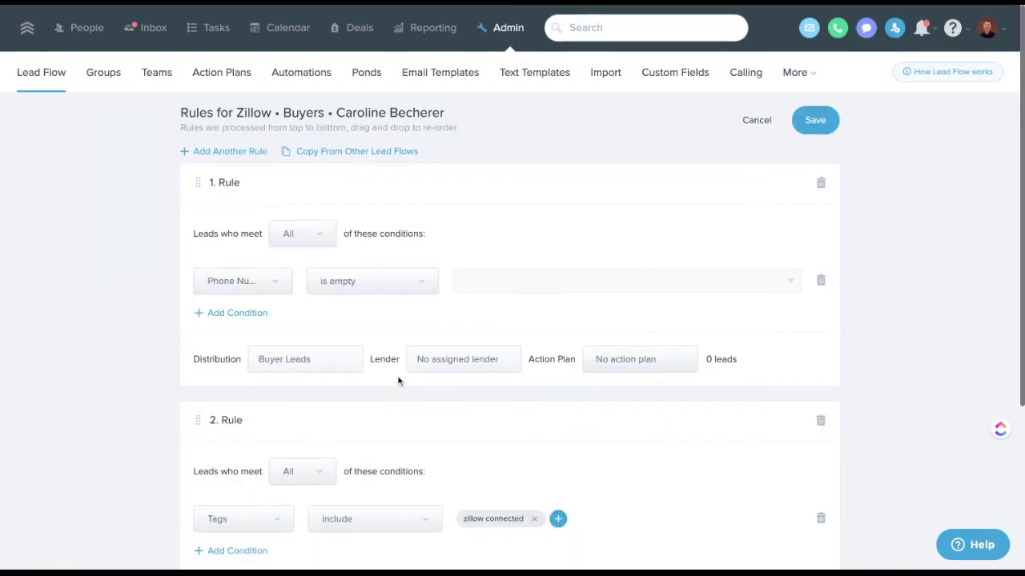
{"action": "scroll", "coordinate": [398, 379], "scroll_direction": "down", "scroll_amount": 3}
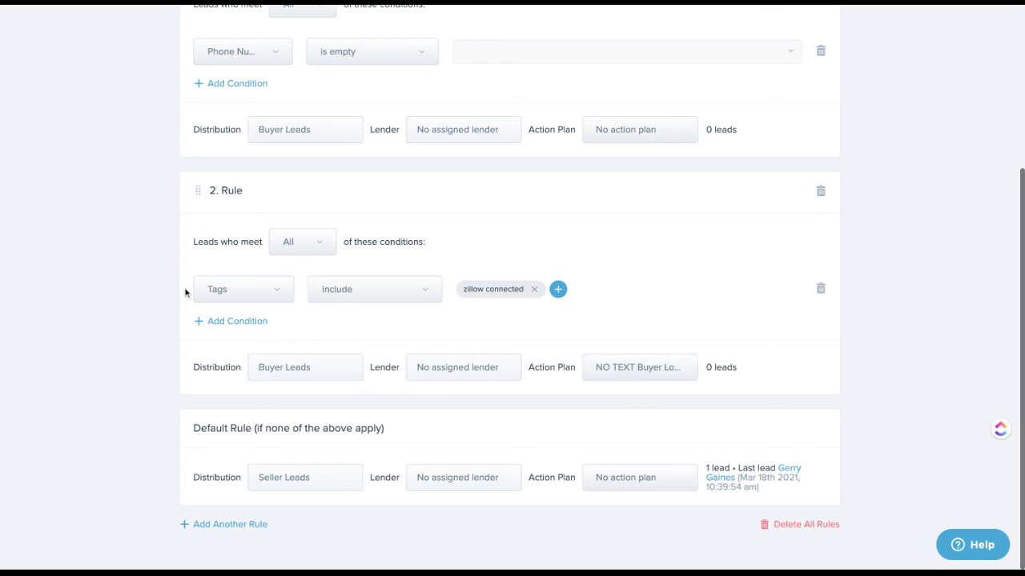
{"action": "scroll", "coordinate": [122, 232], "scroll_direction": "up", "scroll_amount": 1}
{"action": "scroll", "coordinate": [122, 232], "scroll_direction": "up", "scroll_amount": 2}
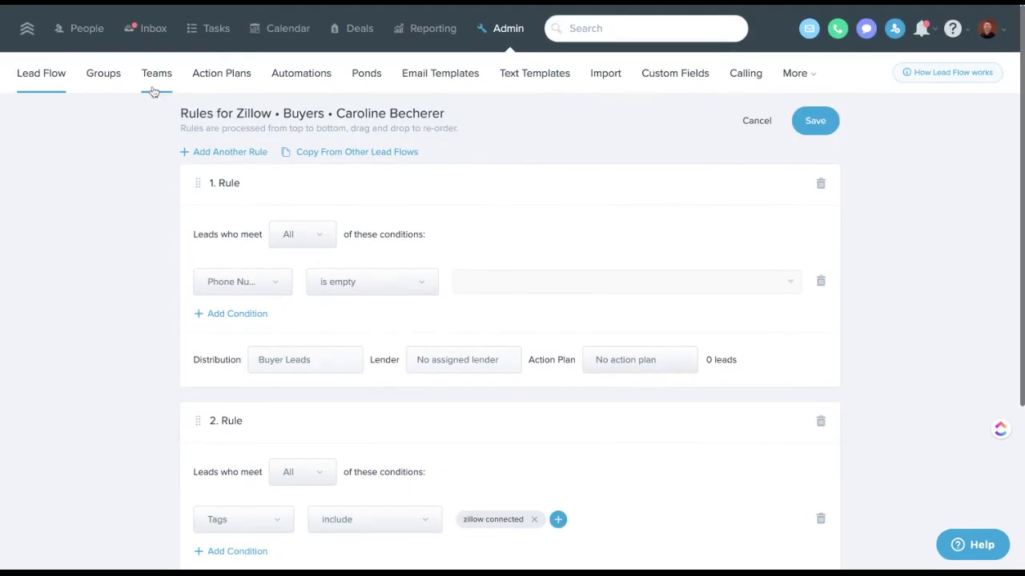
{"action": "left_click", "coordinate": [37, 78]}
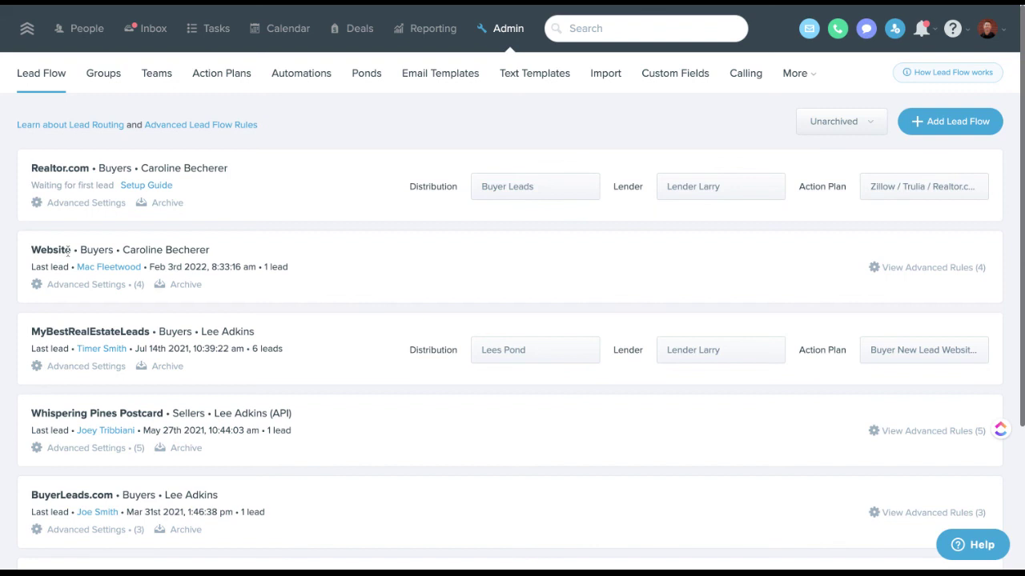
- Highlight the Website lead flow's agent name and check which groups, ponds and agents can be assigned to MyBestRealEstateLeads
{"action": "left_click_drag", "start_coordinate": [124, 253], "coordinate": [216, 252]}
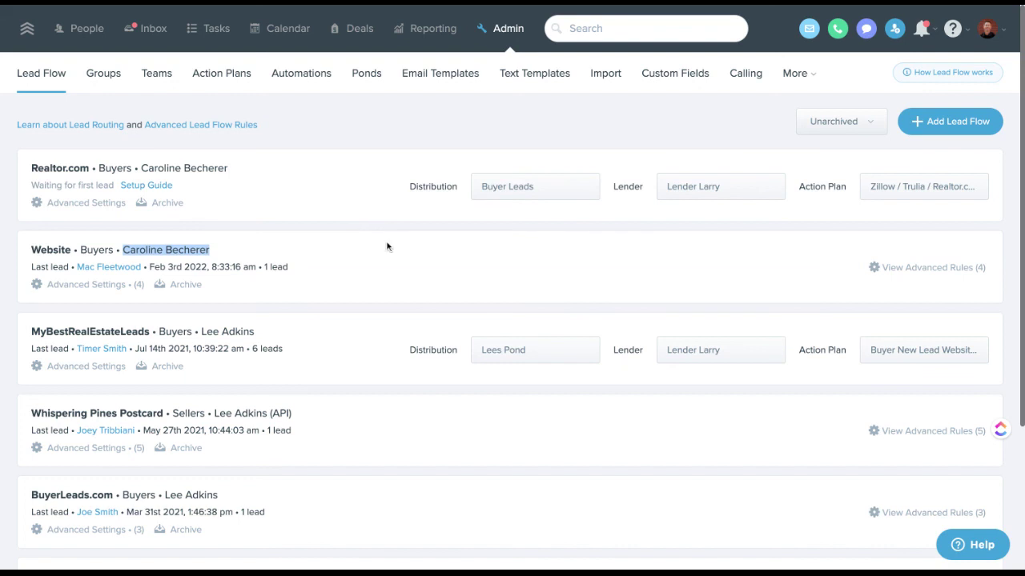
{"action": "left_click", "coordinate": [521, 349]}
{"action": "scroll", "coordinate": [514, 356], "scroll_direction": "down", "scroll_amount": 3}
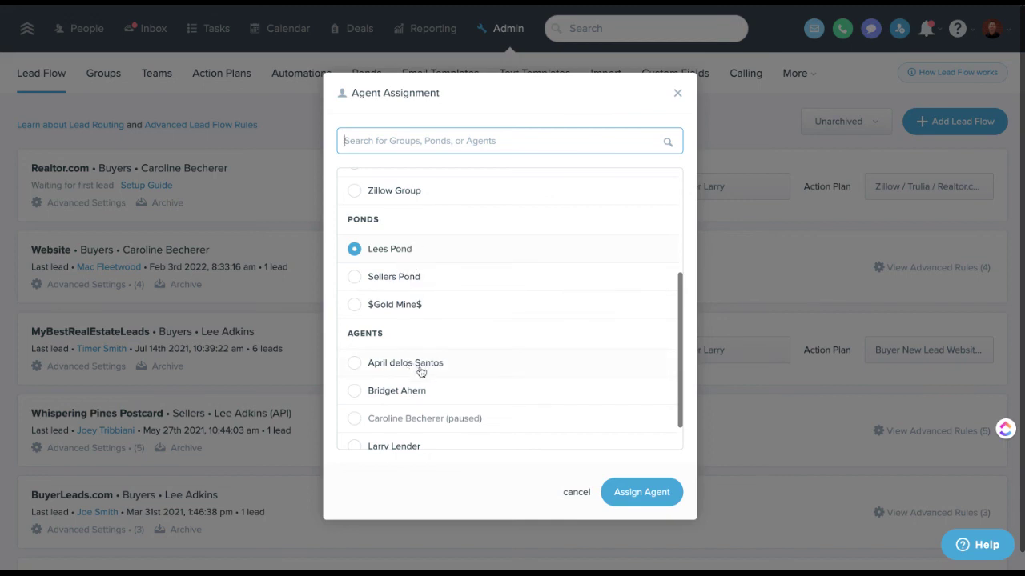
{"action": "scroll", "coordinate": [441, 305], "scroll_direction": "up", "scroll_amount": 5}
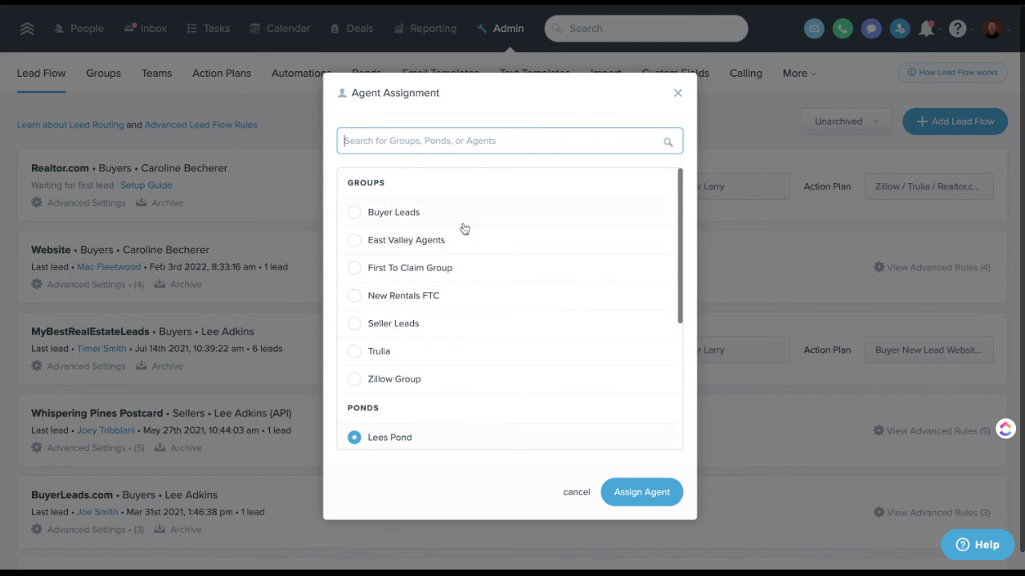
{"action": "left_click", "coordinate": [677, 94]}
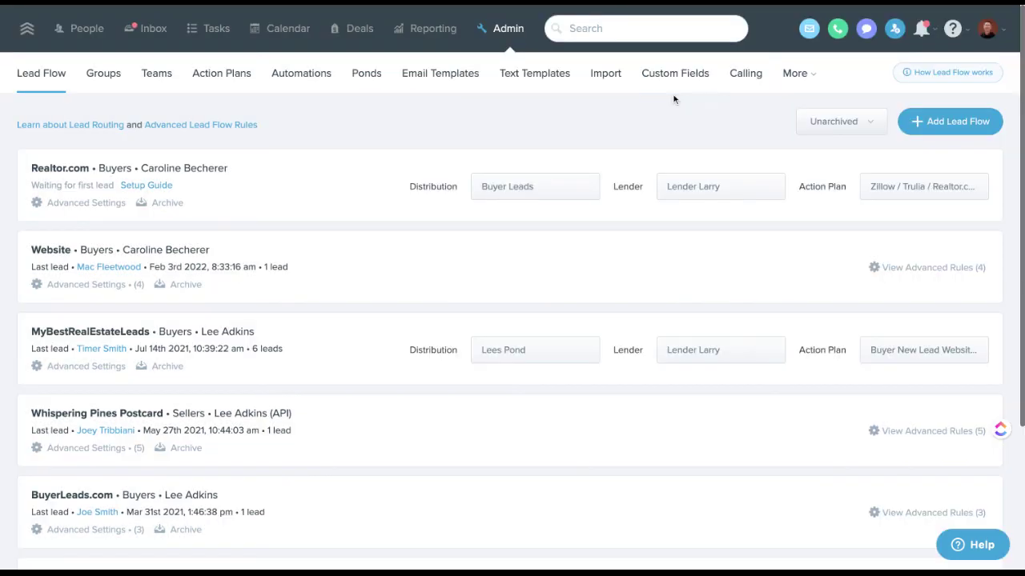
- Check the ponds and agents available as the Realtor.com lead flow's distribution and close the assignment without changes
{"action": "left_click", "coordinate": [479, 187]}
{"action": "scroll", "coordinate": [435, 315], "scroll_direction": "down", "scroll_amount": 5}
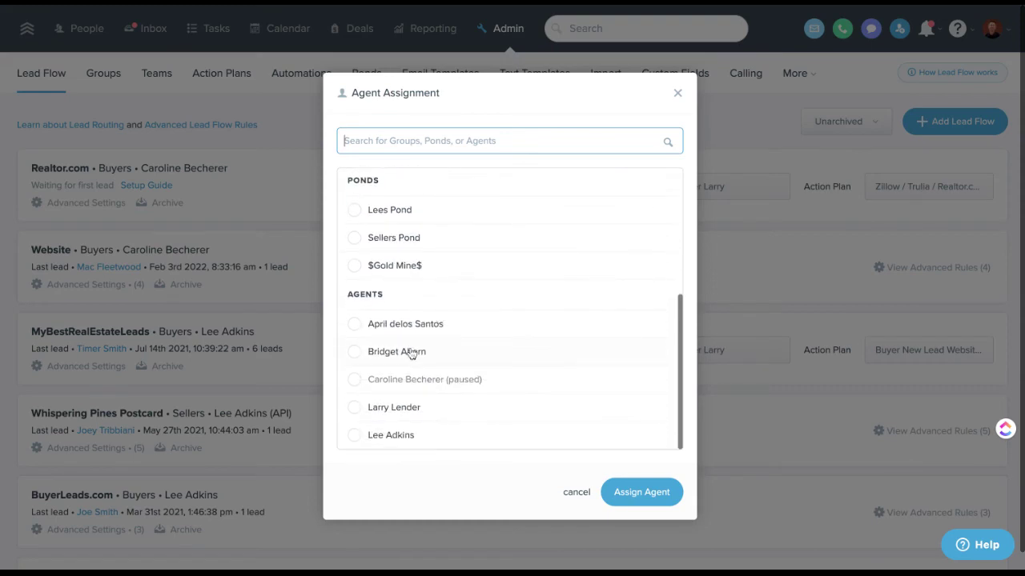
{"action": "left_click", "coordinate": [677, 94]}
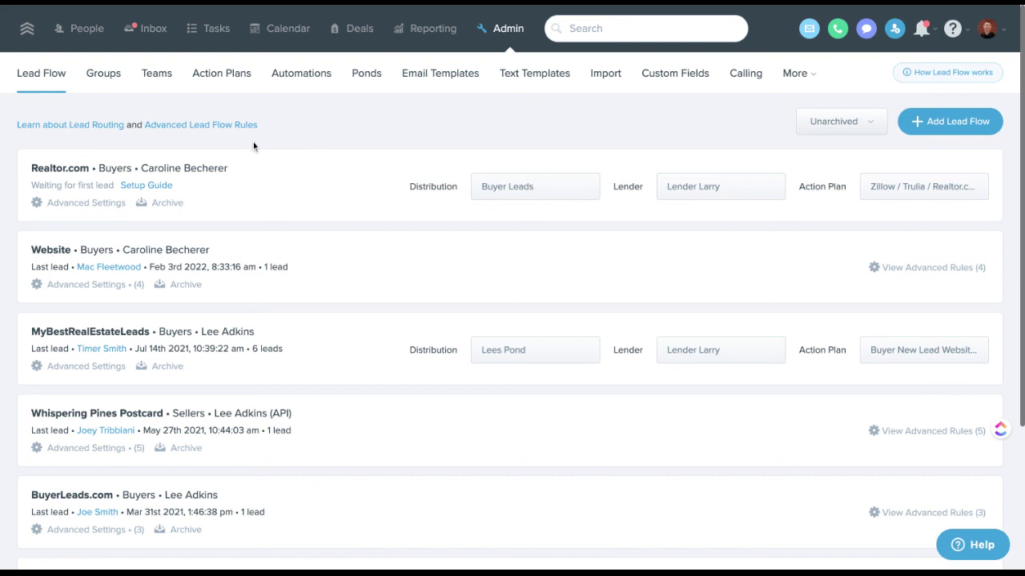
- Compare the groups and their distribution types with the distributions set on the lead flows
{"action": "left_click", "coordinate": [104, 73]}
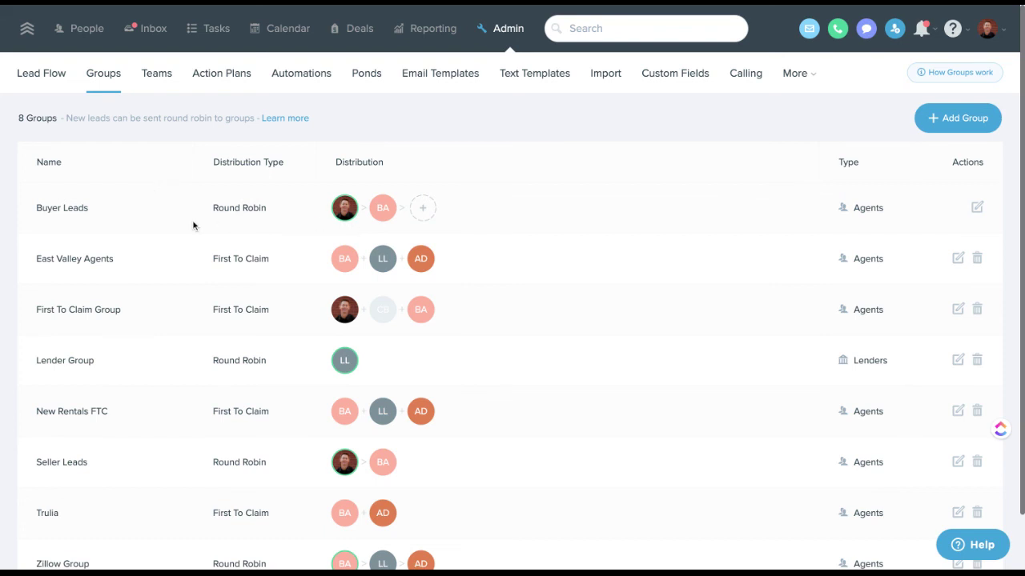
{"action": "left_click", "coordinate": [50, 74]}
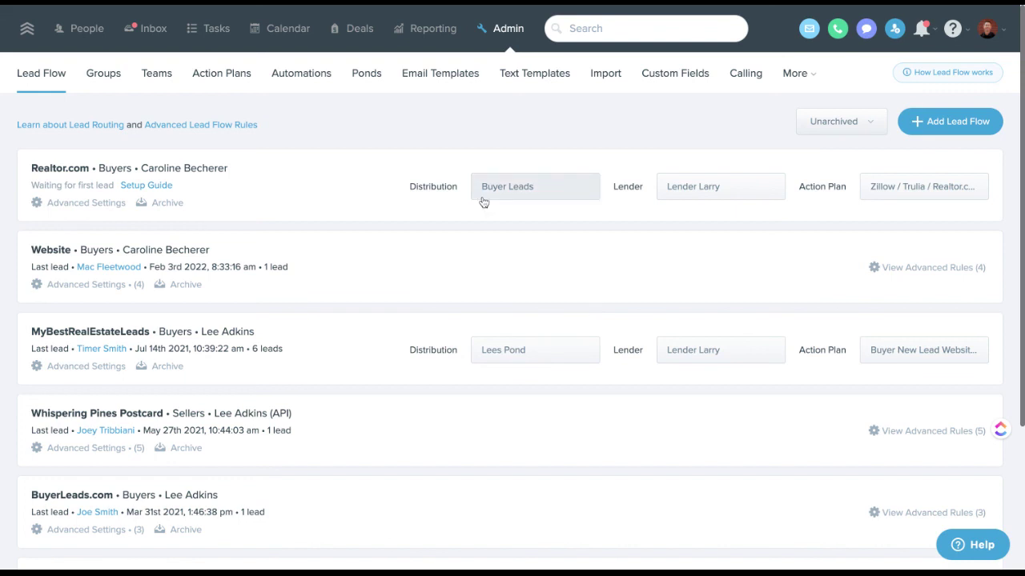
{"action": "left_click", "coordinate": [103, 73]}
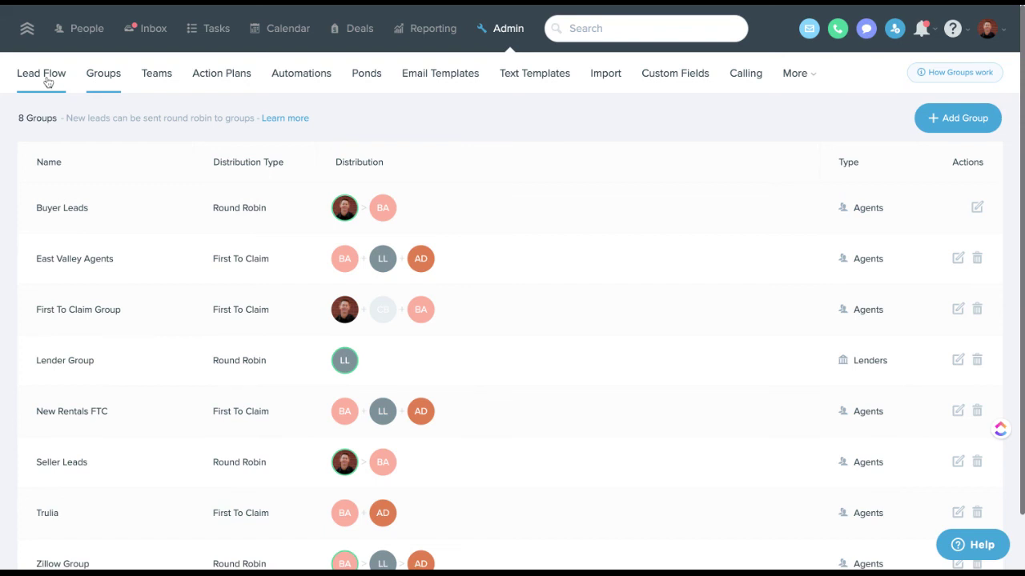
{"action": "left_click", "coordinate": [48, 83]}
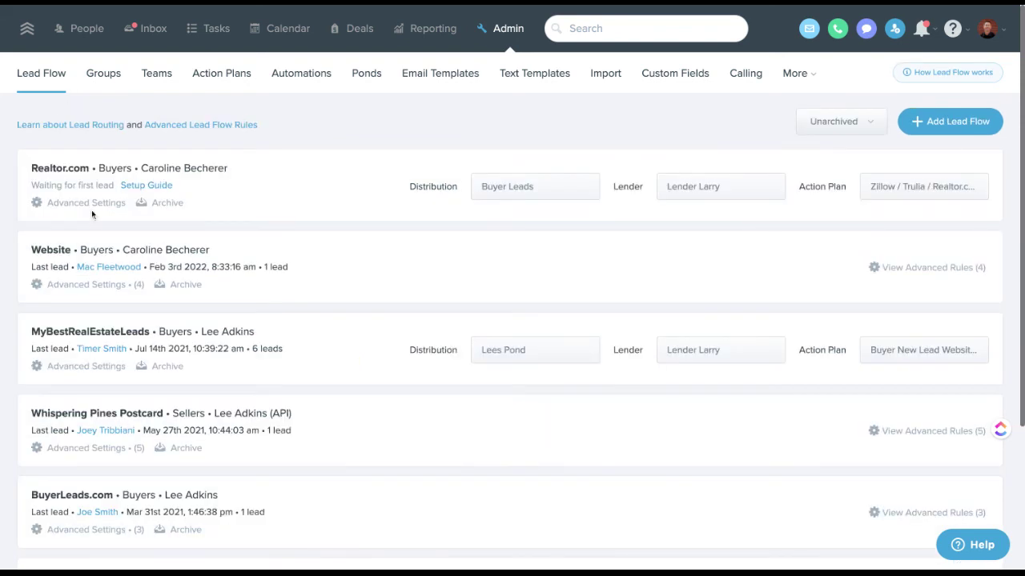